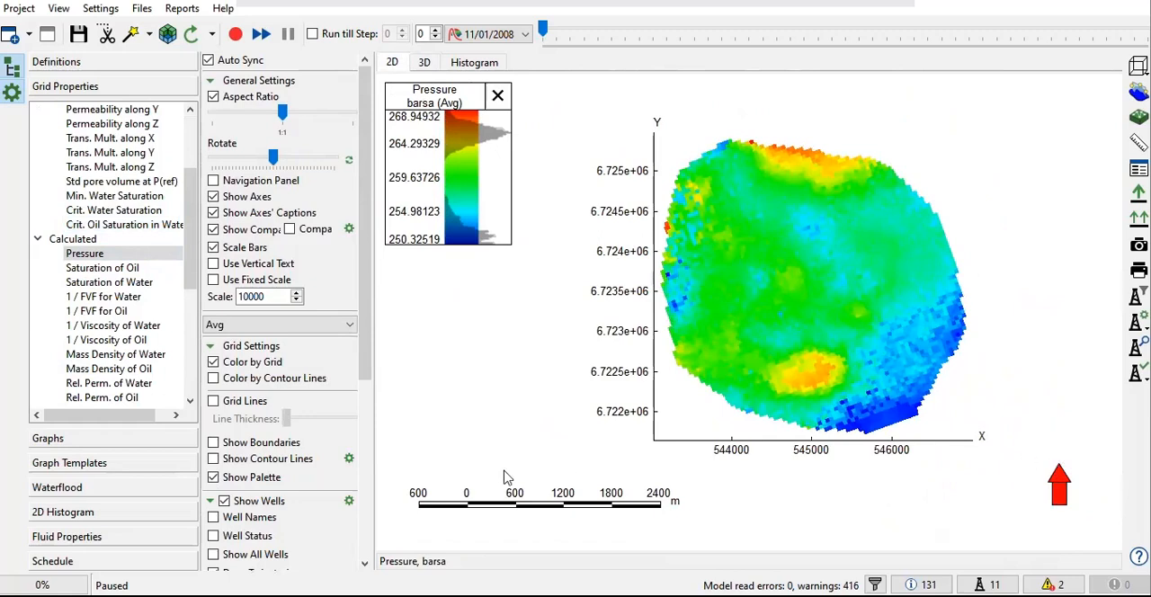
Step: Display the Cut map under User Cuts and start the Region Brush for editing it
left_click(37, 239)
scroll(54, 305, "down", 1)
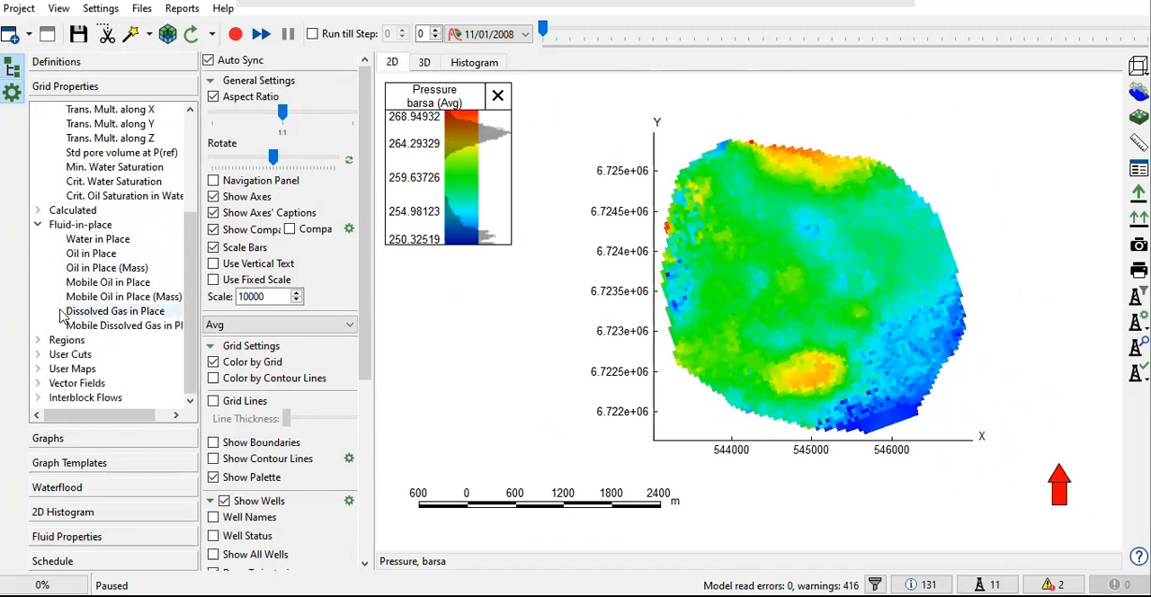
left_click(38, 354)
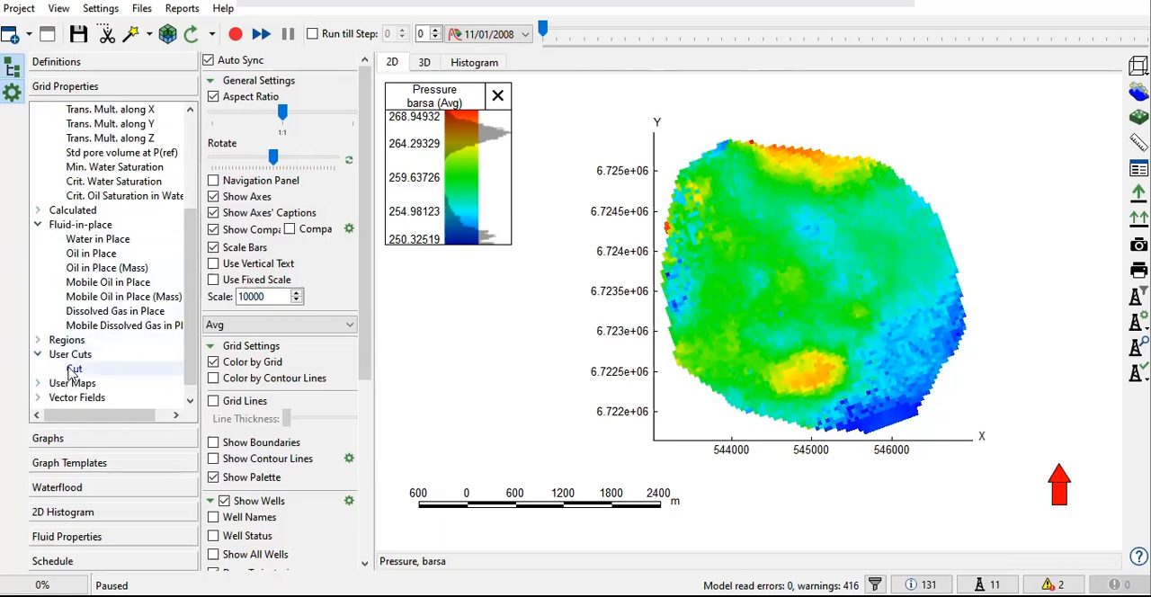
left_click(72, 368)
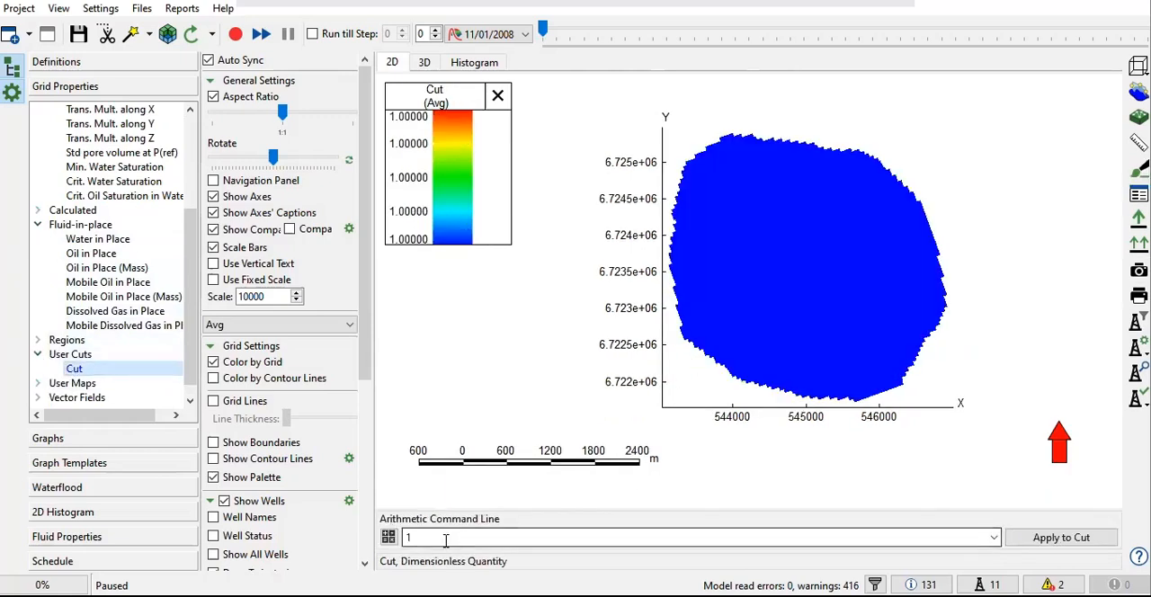
left_click(410, 535)
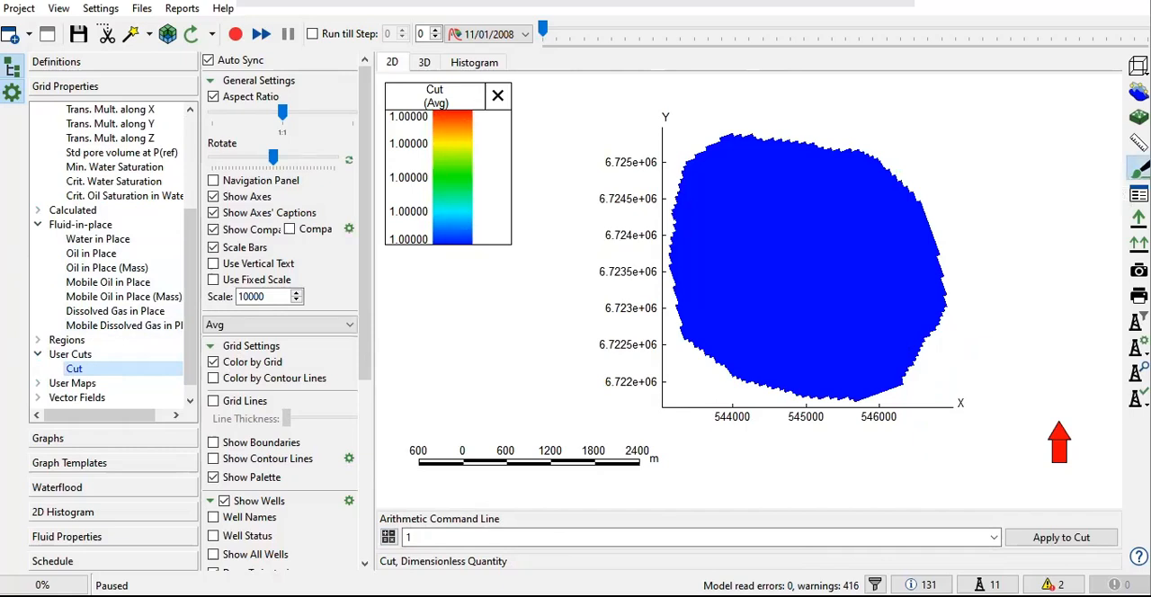
left_click(1138, 169)
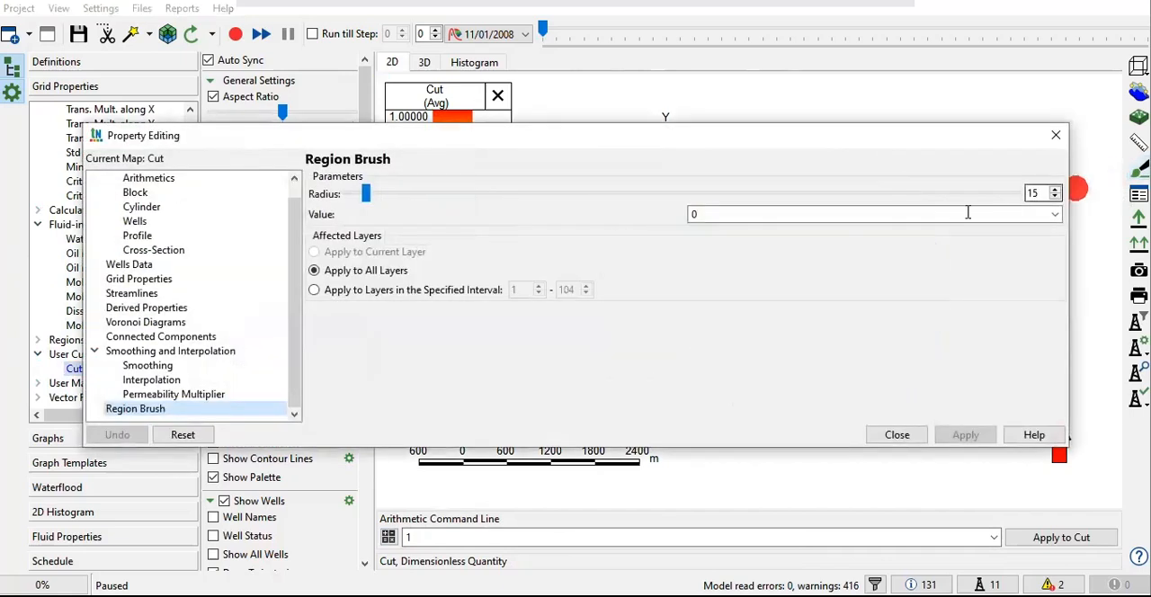
Step: Paint a single test spot of value 0 in the northwestern part of the map with brush radius 15
double_click(688, 213)
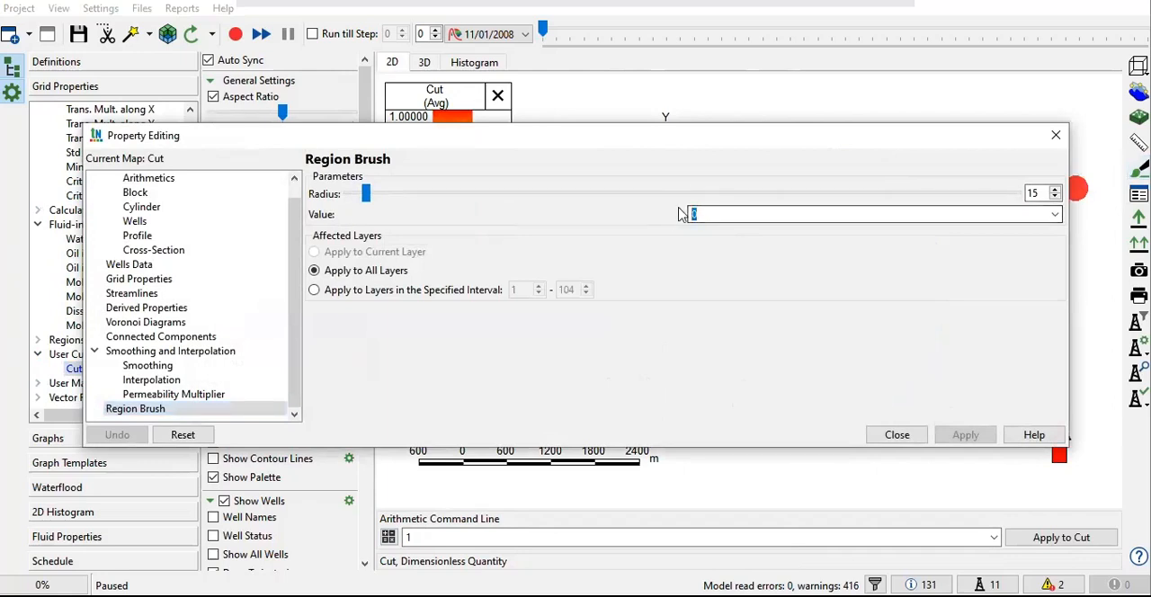
left_click_drag(669, 138, 683, 262)
left_click(733, 196)
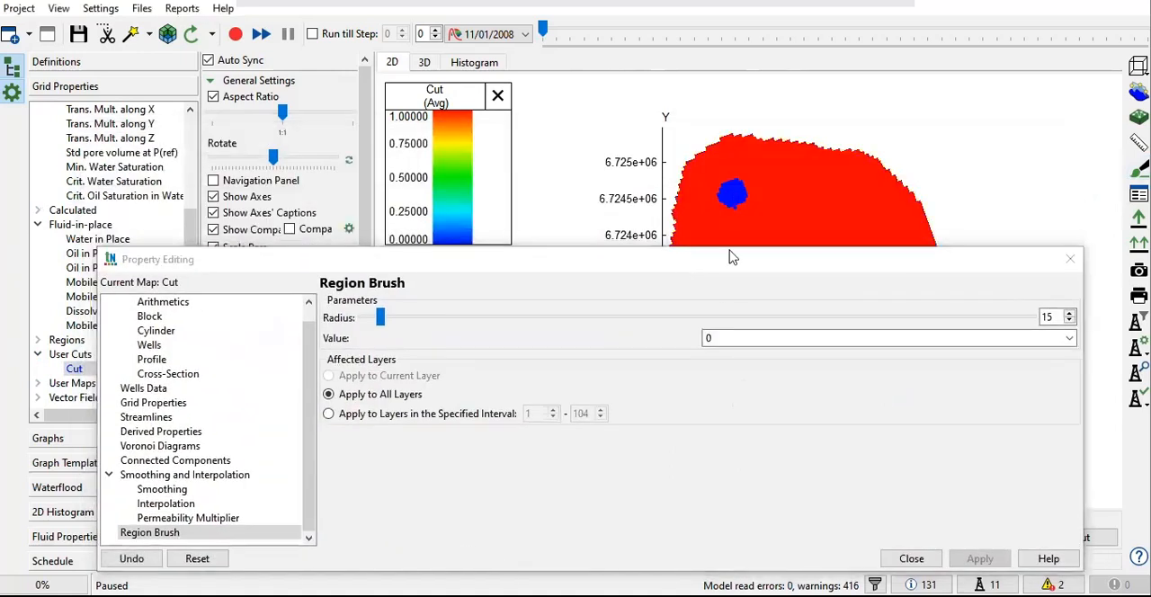
Step: Set the brush value to 1 and paint over the test spot in the northwestern part of the map
double_click(719, 338)
type("1")
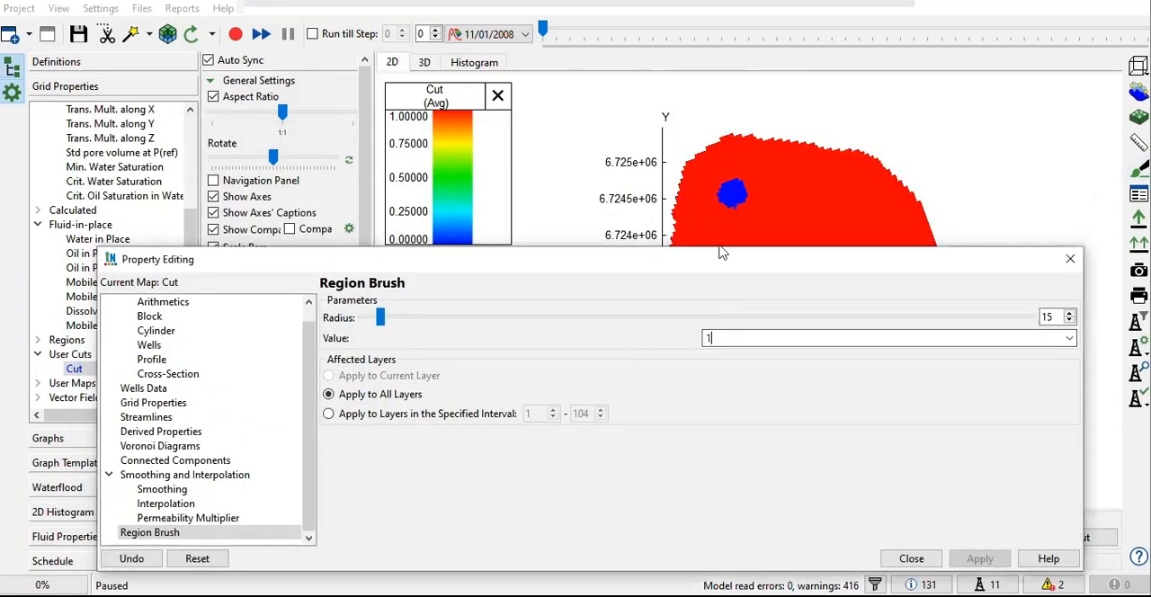
left_click(742, 192)
mouse_move(715, 200)
left_mouse_down()
mouse_move(683, 171)
mouse_move(788, 158)
mouse_move(779, 230)
left_mouse_up()
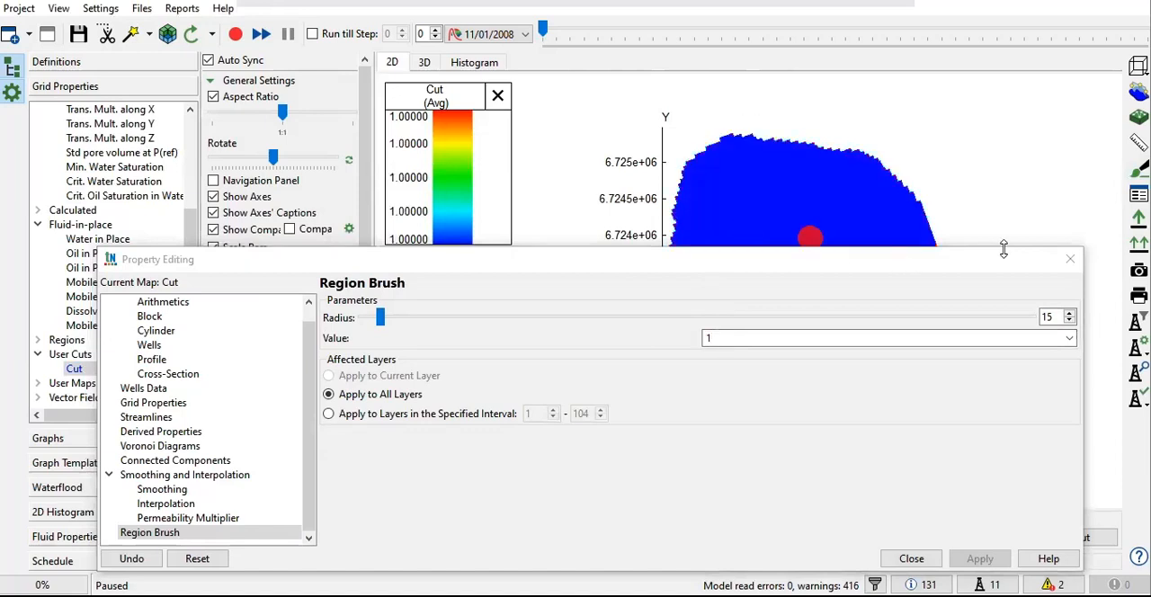
mouse_move(877, 261)
left_mouse_down()
mouse_move(773, 412)
mouse_move(794, 476)
left_mouse_up()
mouse_move(766, 353)
left_mouse_down()
mouse_move(822, 350)
mouse_move(862, 314)
mouse_move(740, 319)
mouse_move(696, 239)
mouse_move(694, 178)
mouse_move(848, 232)
mouse_move(843, 388)
mouse_move(782, 399)
mouse_move(932, 254)
mouse_move(830, 169)
mouse_move(722, 240)
mouse_move(770, 310)
left_mouse_up()
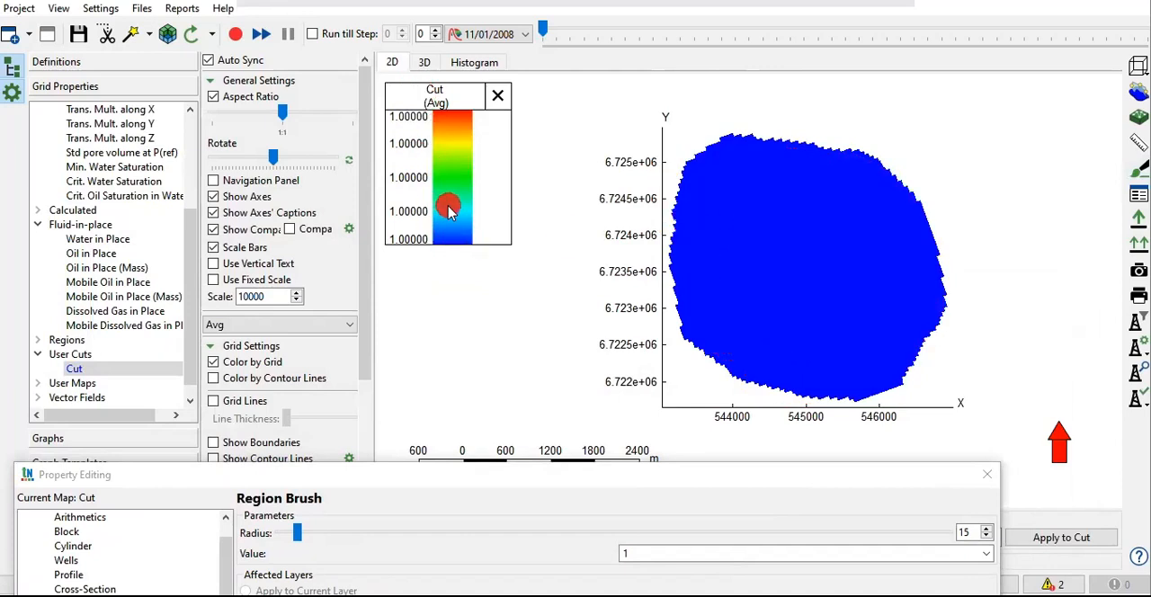
Step: Set the brush value to 2, paint a strip along the reservoir's western edge through all layers, and close the brush settings
left_click_drag(555, 485, 619, 193)
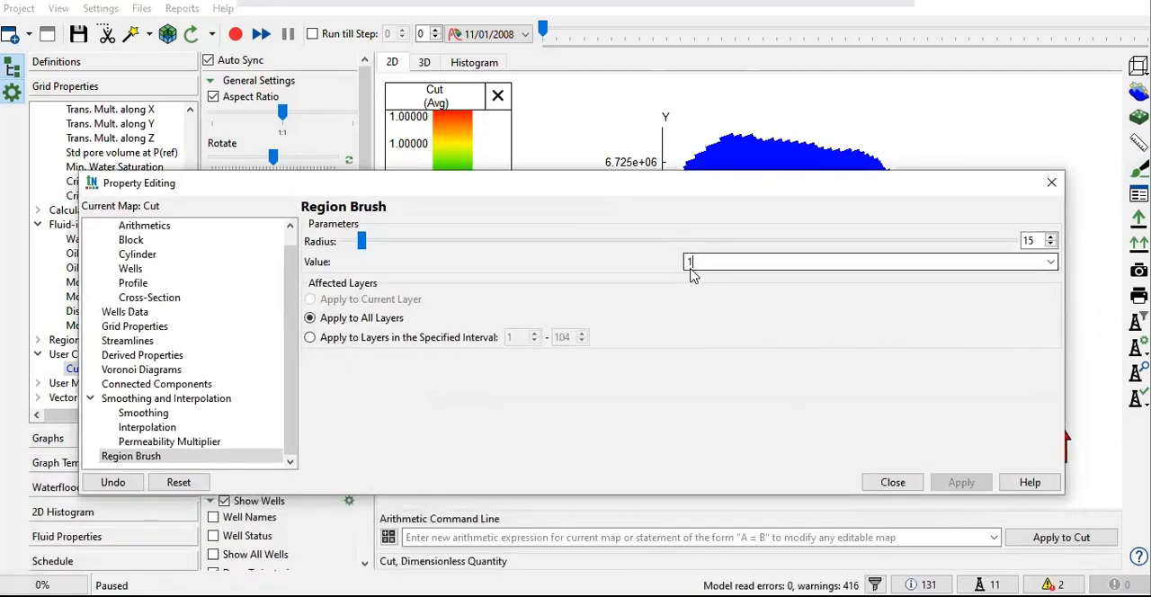
left_click_drag(705, 262, 642, 263)
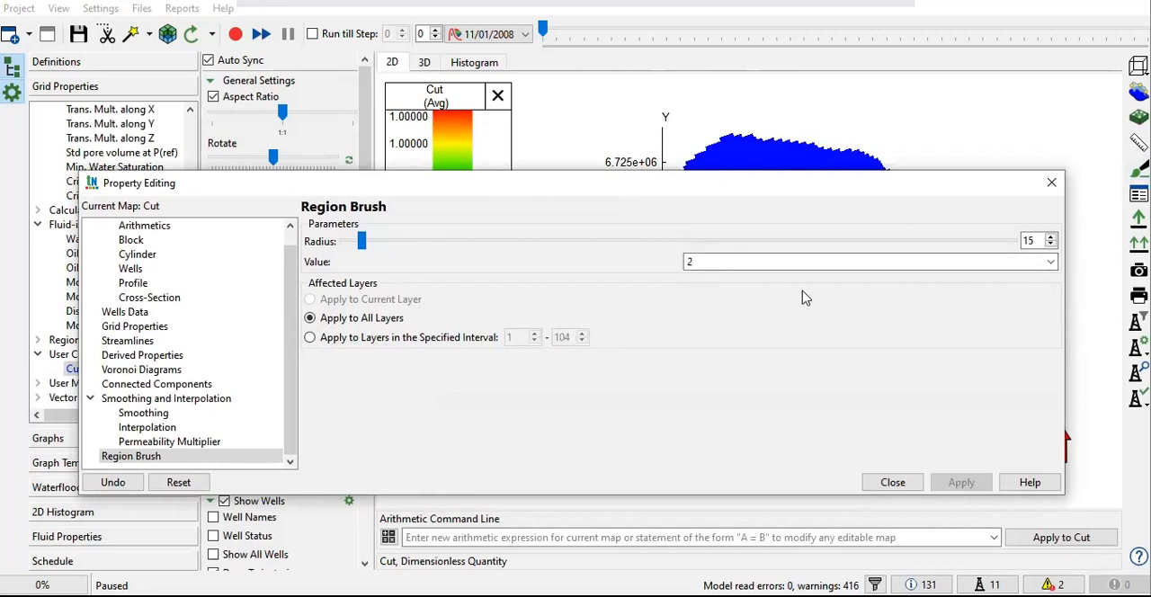
left_click_drag(751, 184, 736, 446)
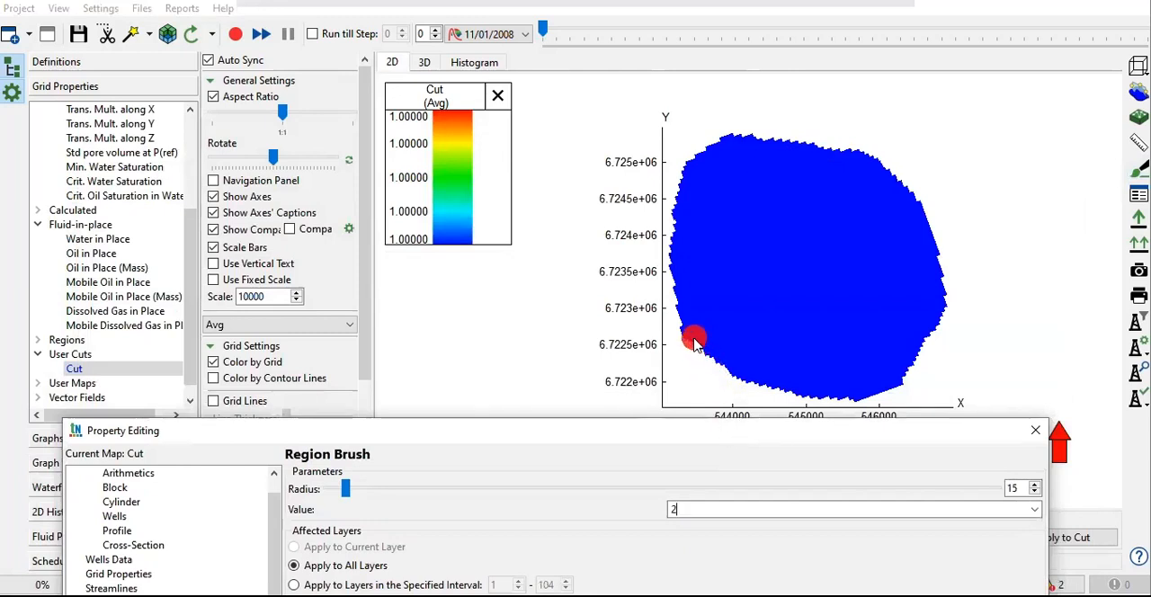
mouse_move(694, 339)
left_mouse_down()
mouse_move(680, 206)
mouse_move(739, 146)
left_mouse_up()
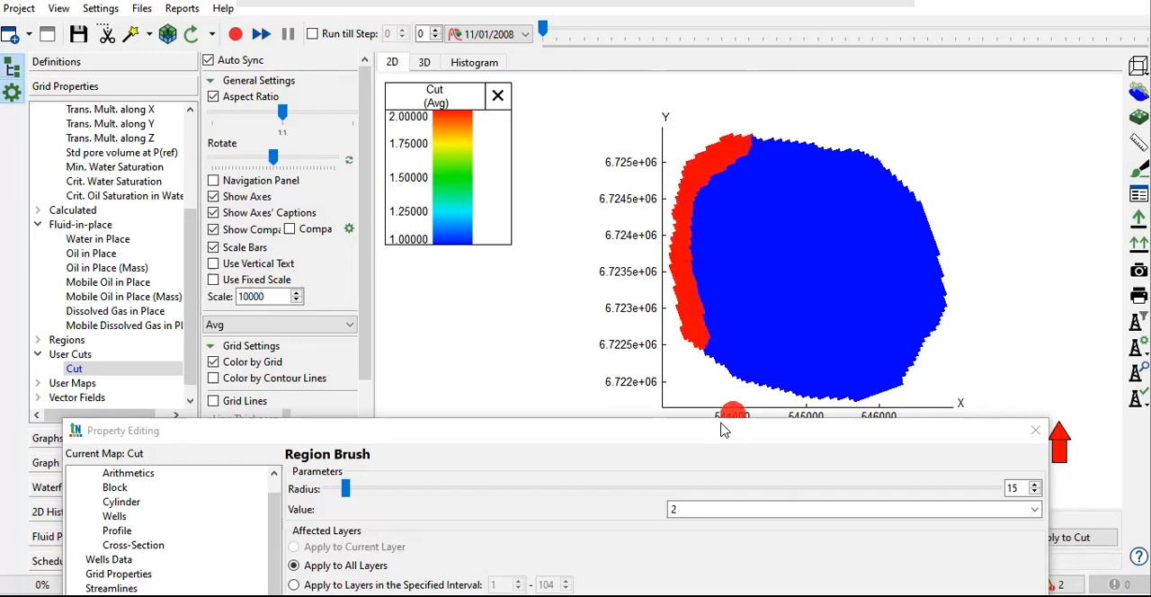
left_click_drag(723, 440, 717, 191)
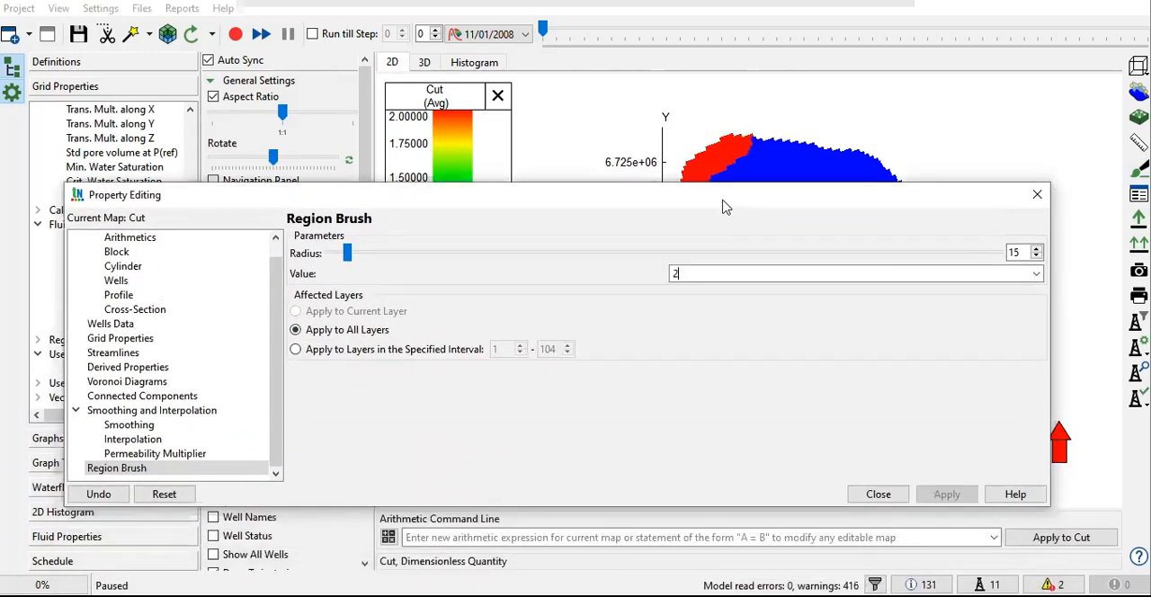
left_click(870, 479)
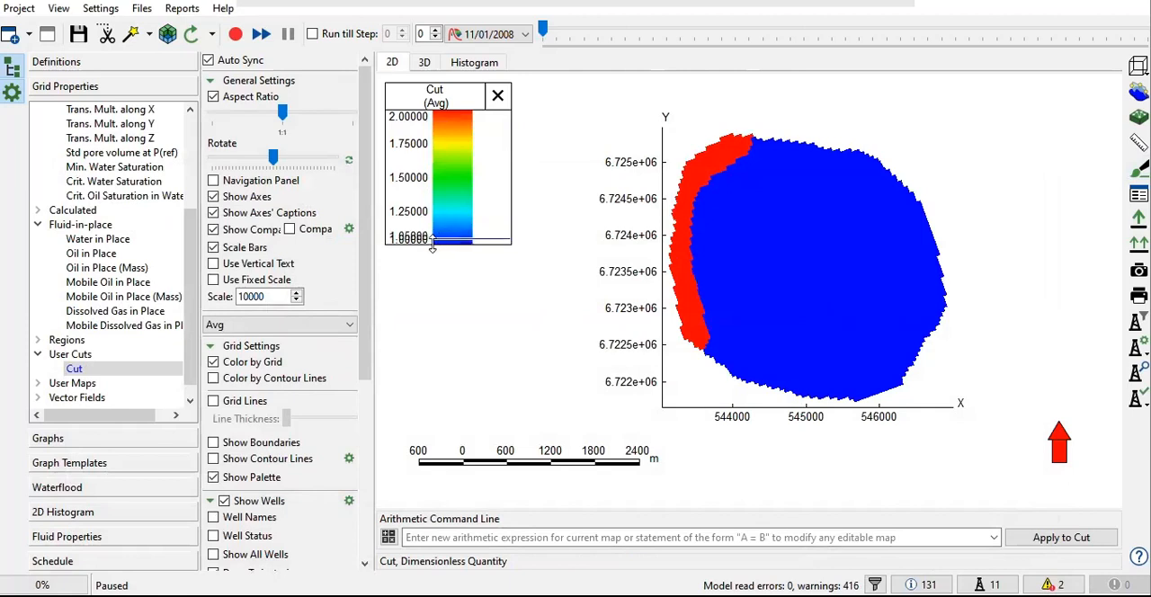
left_click_drag(456, 235, 449, 238)
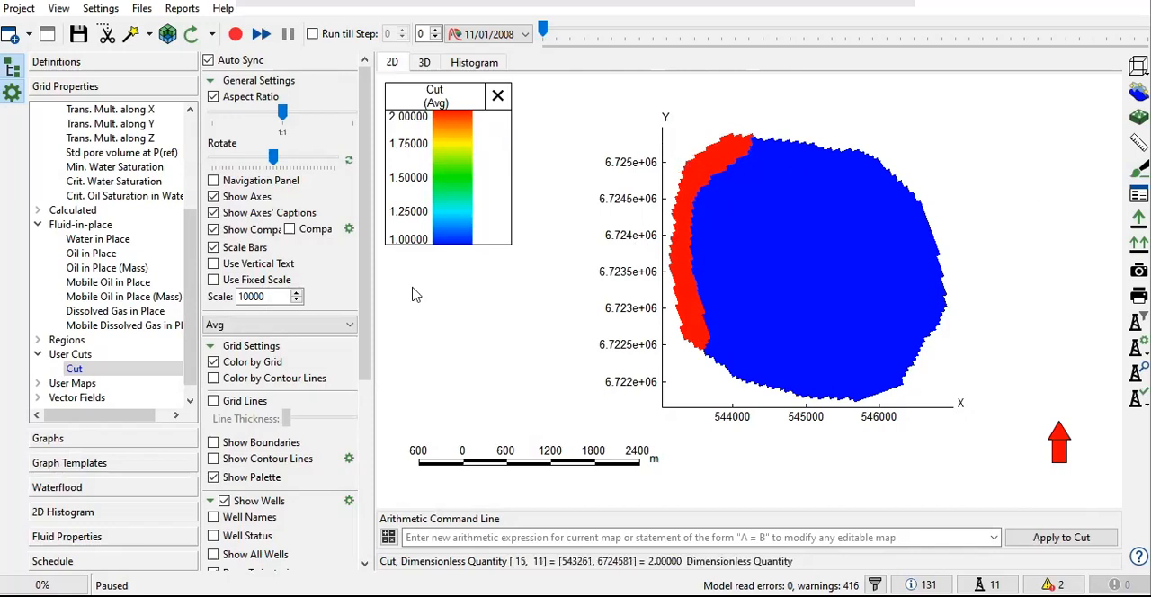
Step: Set up an export of the Cut map as Save 3D to AQUANCON (#3) with face direction I-
right_click(74, 370)
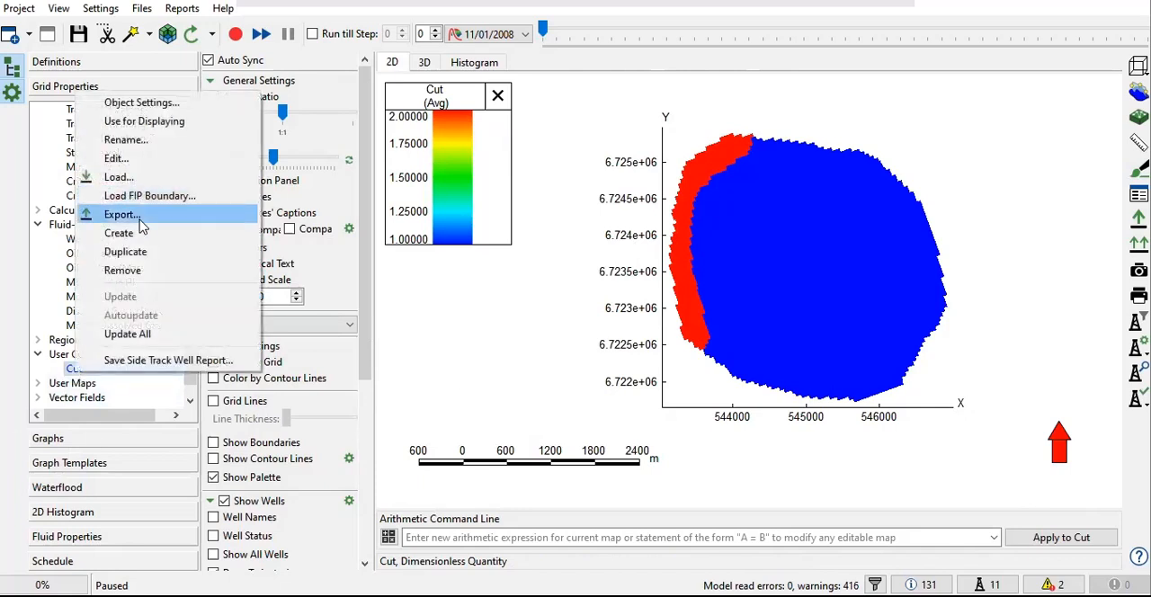
left_click(136, 218)
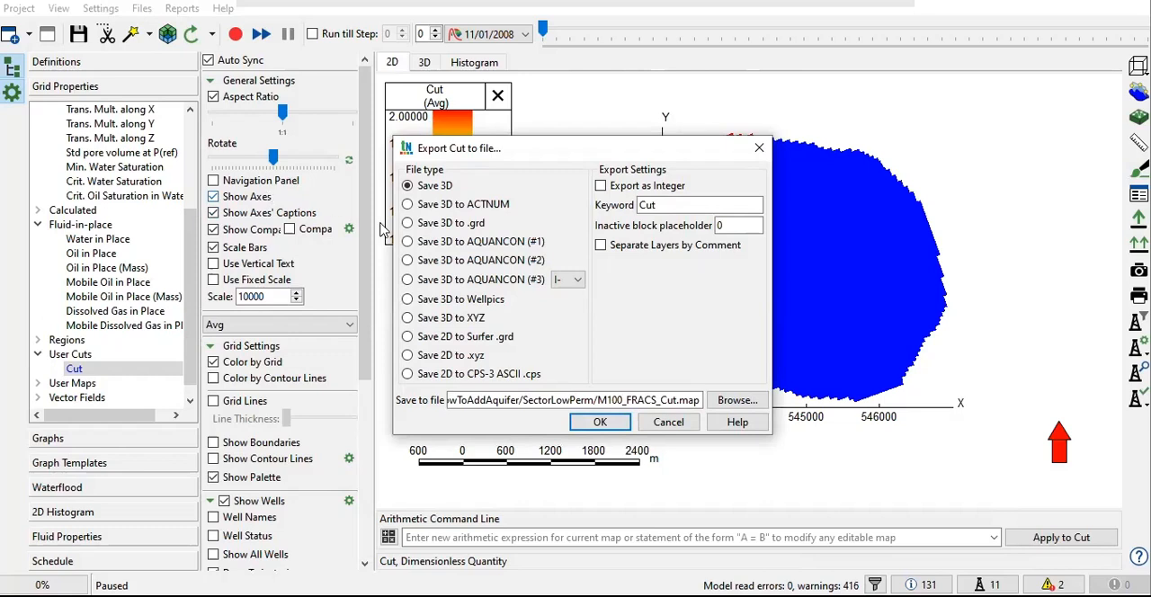
scroll(1114, 299, "down", 2)
scroll(924, 272, "up", 1)
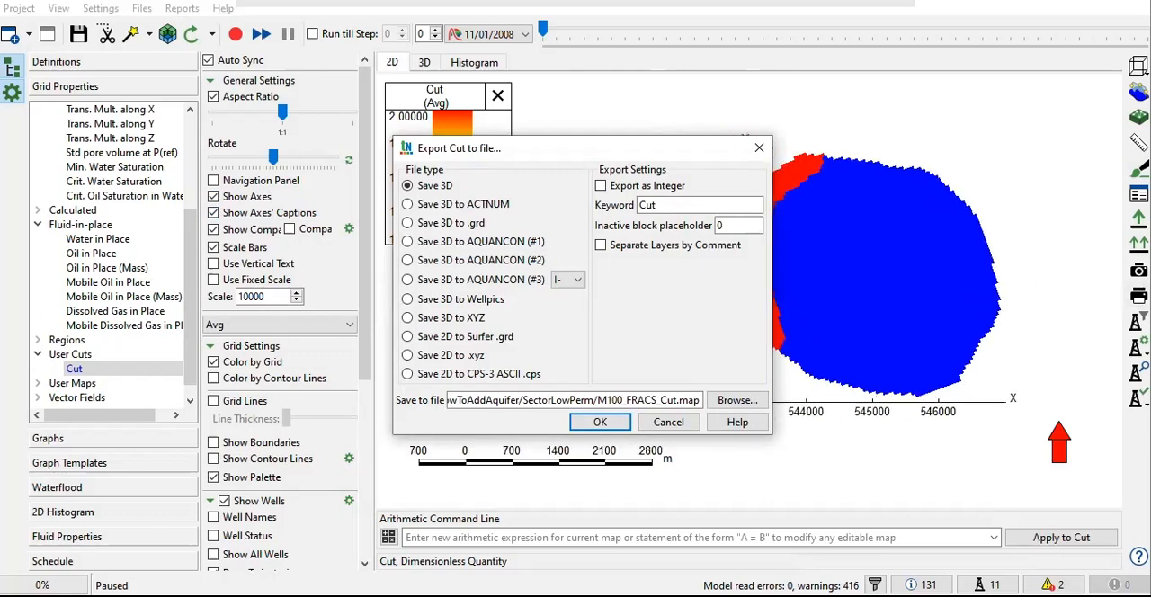
left_click(410, 282)
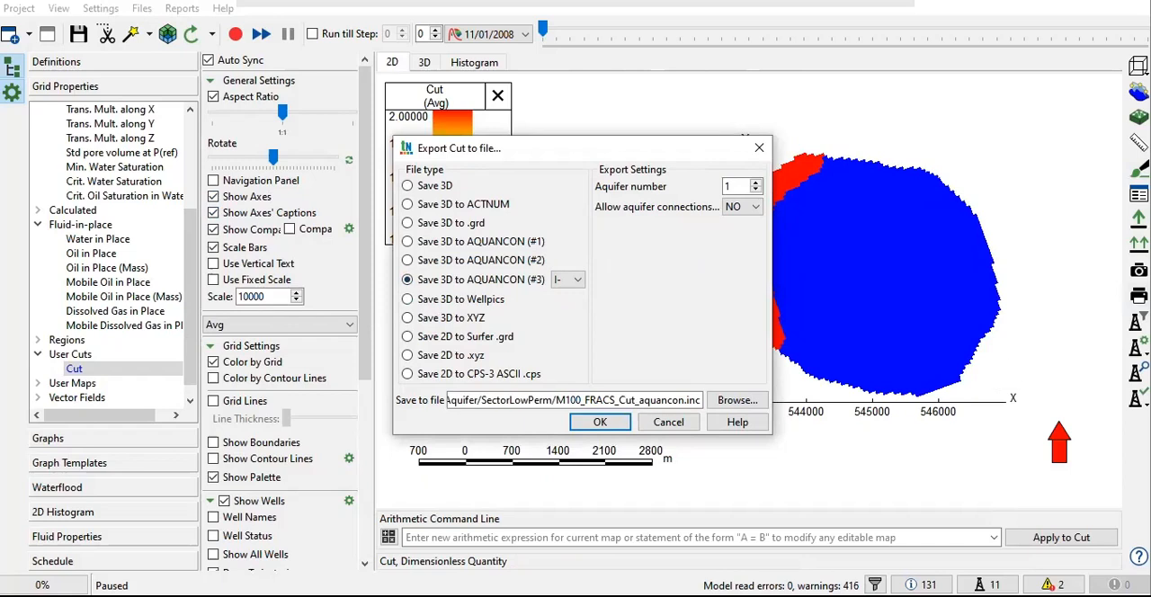
left_click(570, 281)
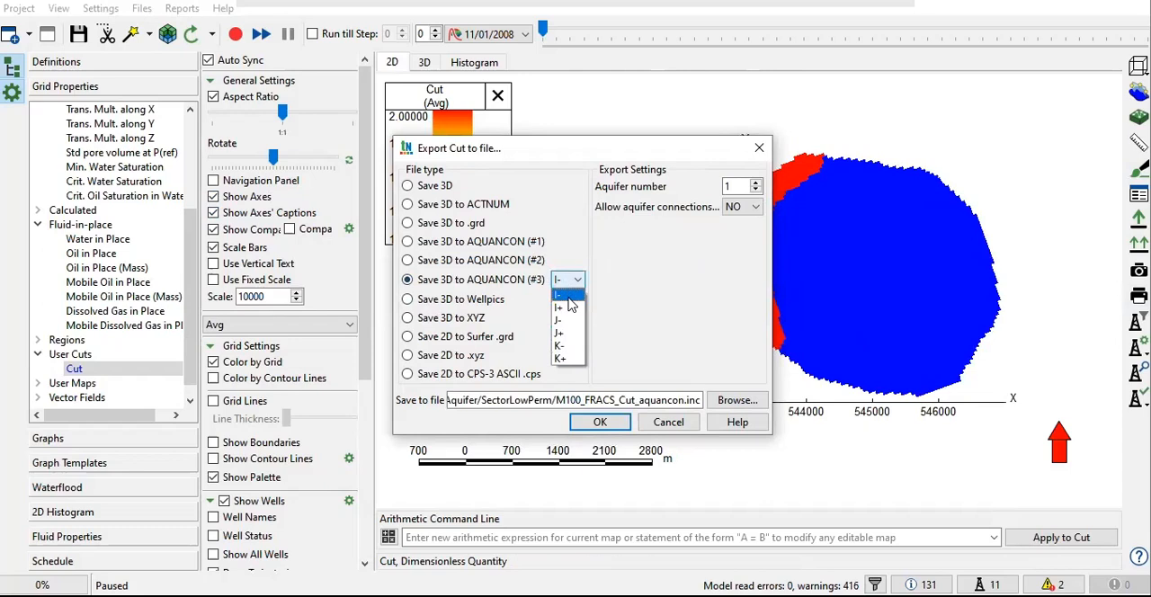
left_click(563, 294)
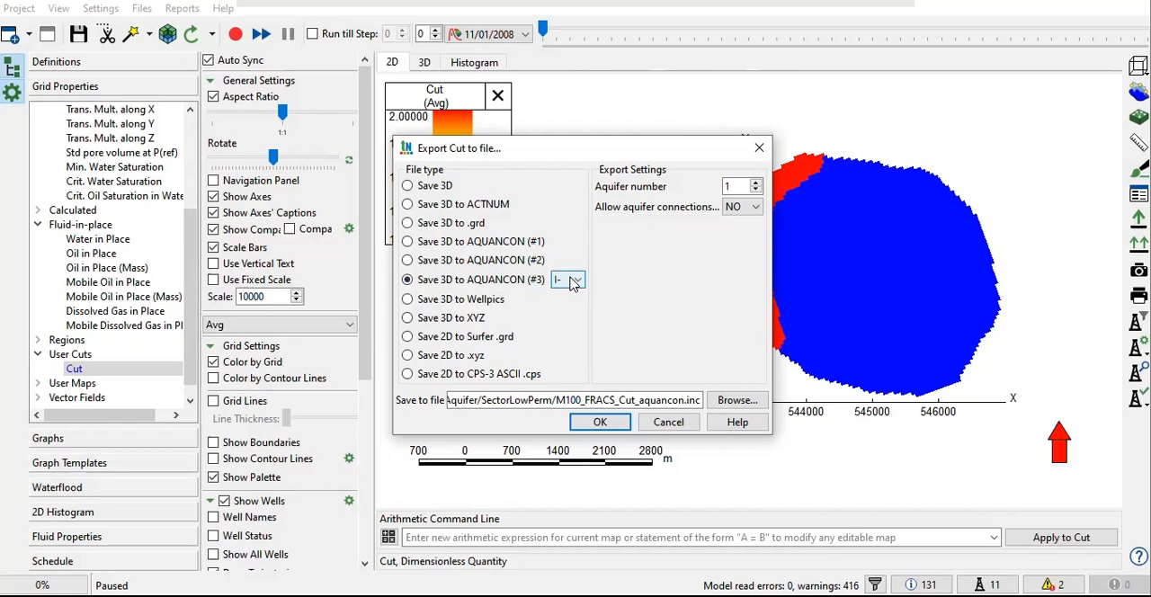
Step: Review the parts of the output file name in the export's save path
left_click(574, 404)
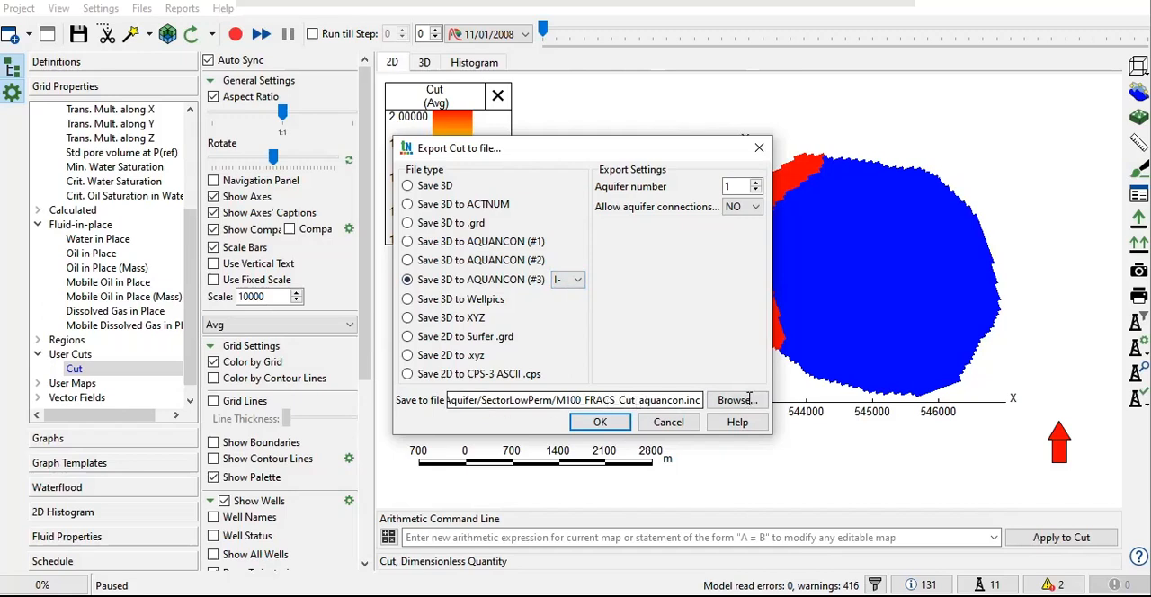
mouse_move(770, 370)
left_mouse_down()
mouse_move(834, 370)
mouse_move(758, 369)
left_mouse_up()
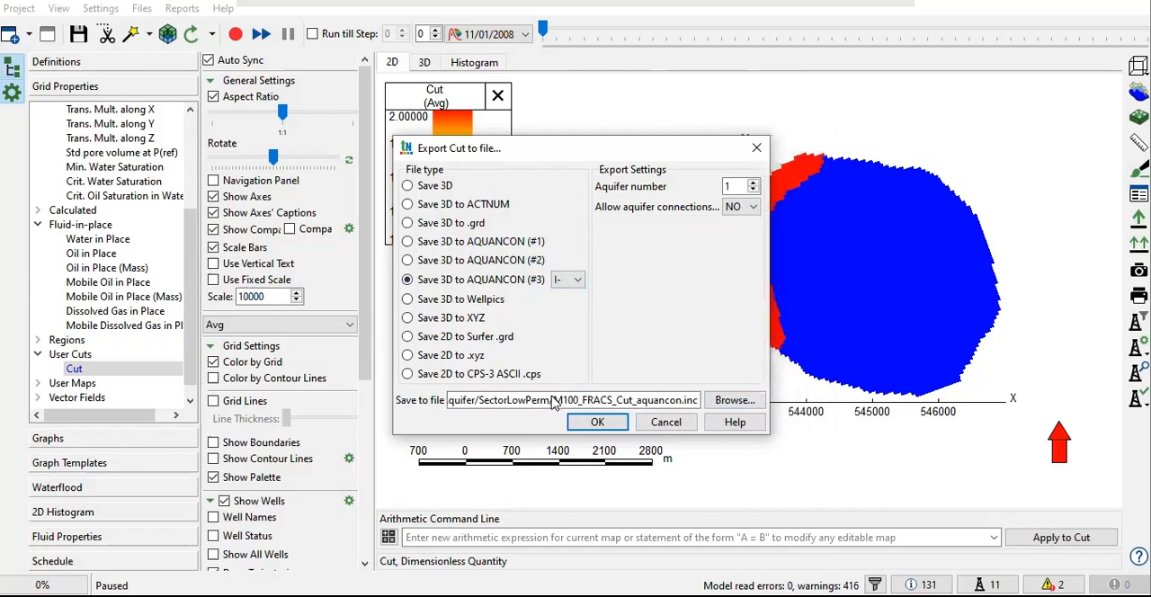
mouse_move(552, 400)
left_mouse_down()
mouse_move(615, 400)
mouse_move(551, 400)
mouse_move(564, 398)
left_mouse_up()
left_click(618, 400)
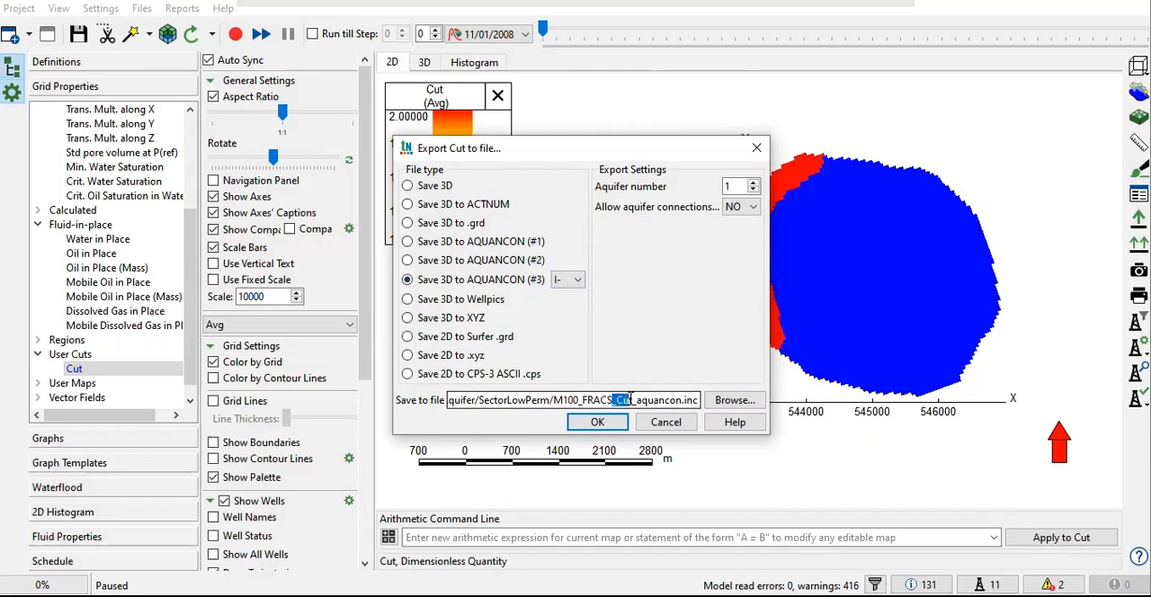
left_click_drag(618, 400, 640, 404)
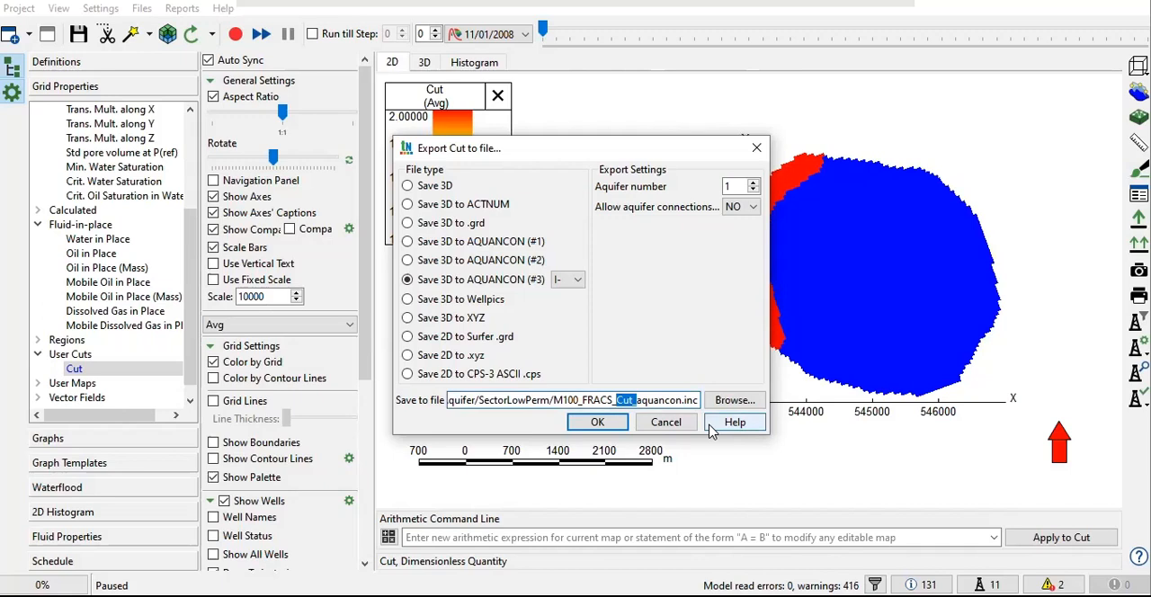
left_click_drag(635, 400, 683, 401)
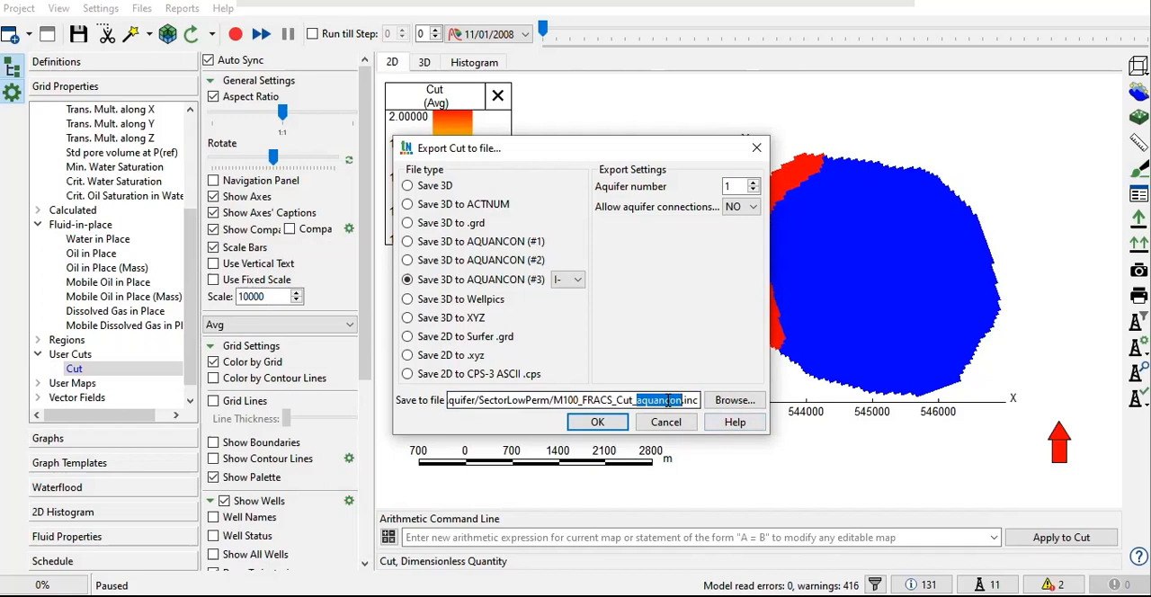
left_click(685, 399)
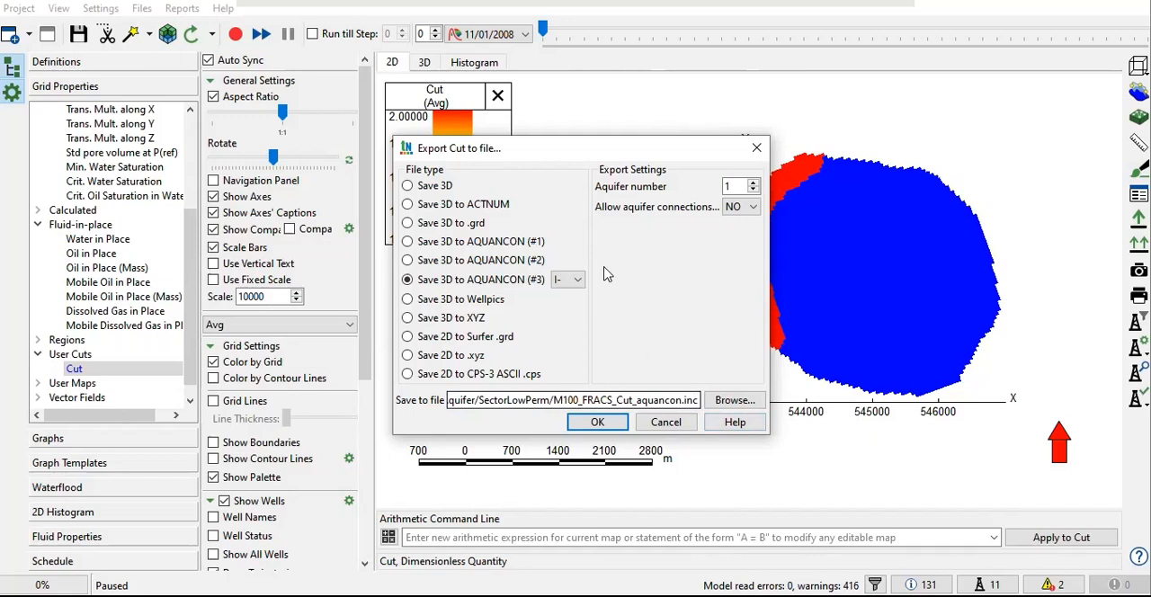
Step: Set the aquifer number to 1 and export the cut to M100_FRACS_Cut_aquancon.inc
left_click(731, 186)
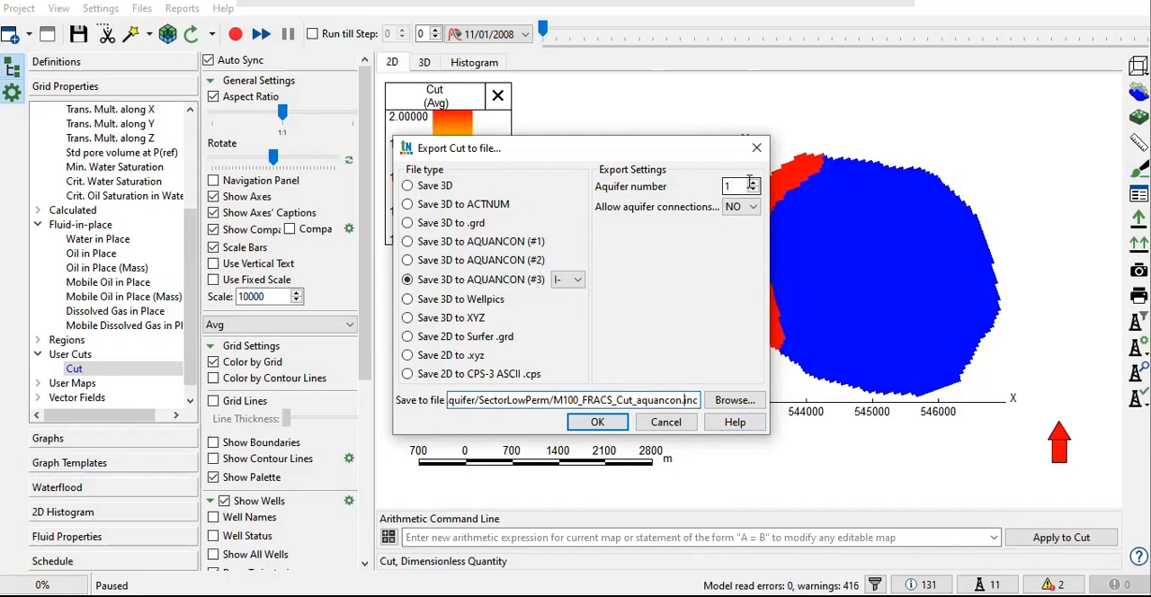
left_click(755, 182)
left_click(755, 183)
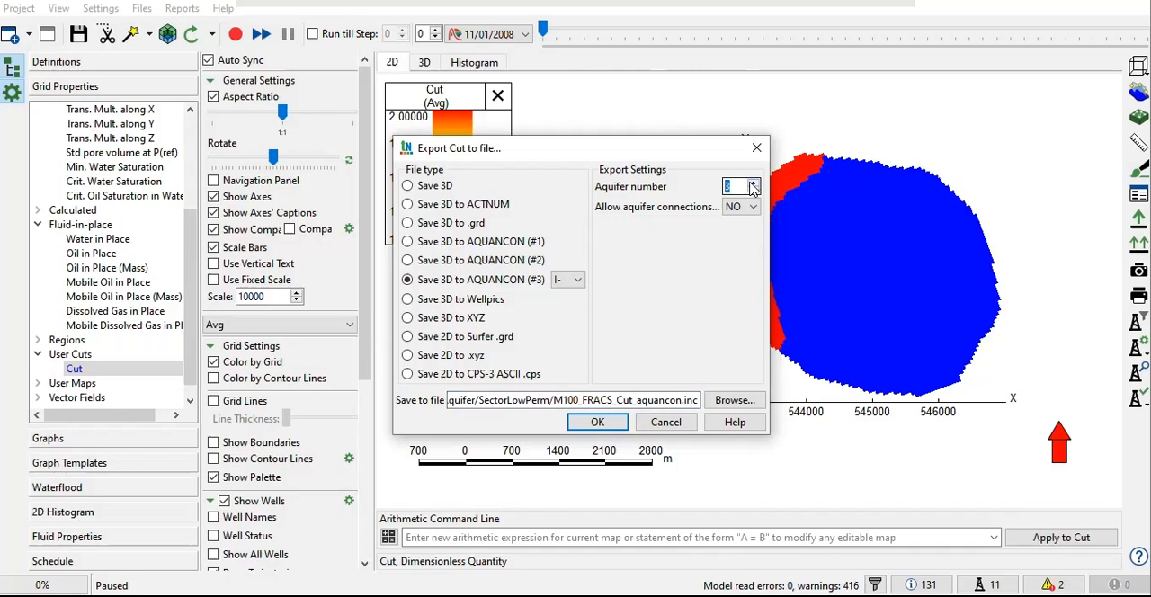
left_click(754, 190)
left_click(753, 190)
left_click(601, 424)
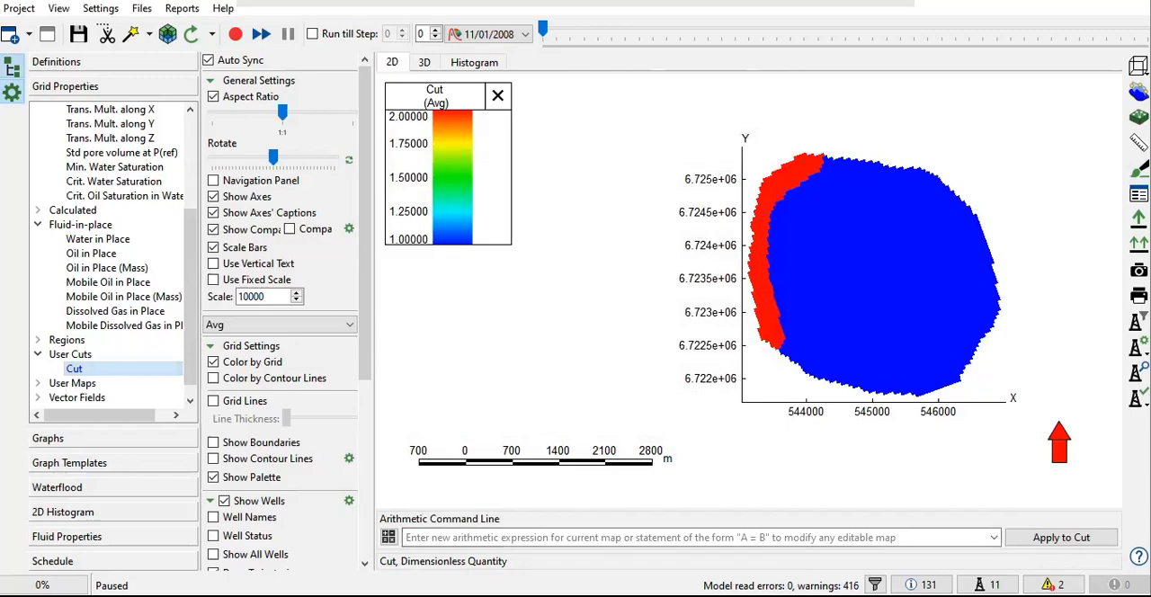
Step: Switch to the SectorLowPerm folder in File Explorer and open the M100_FRACS data file in Notepad
left_click(476, 595)
left_click(471, 514)
left_click(586, 434)
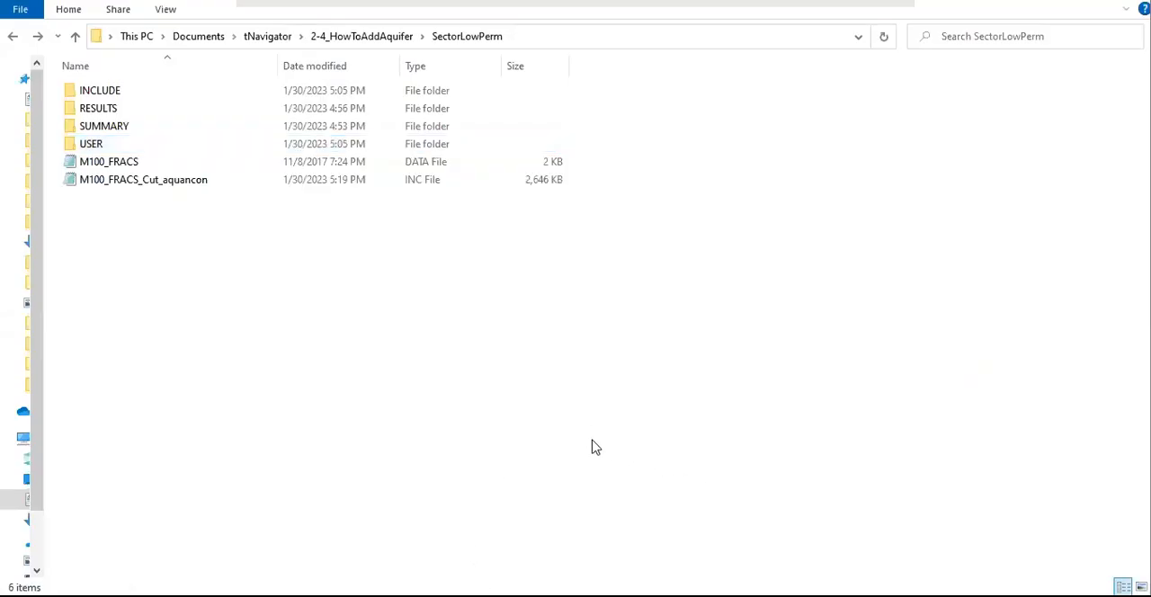
double_click(121, 167)
scroll(601, 322, "down", 12)
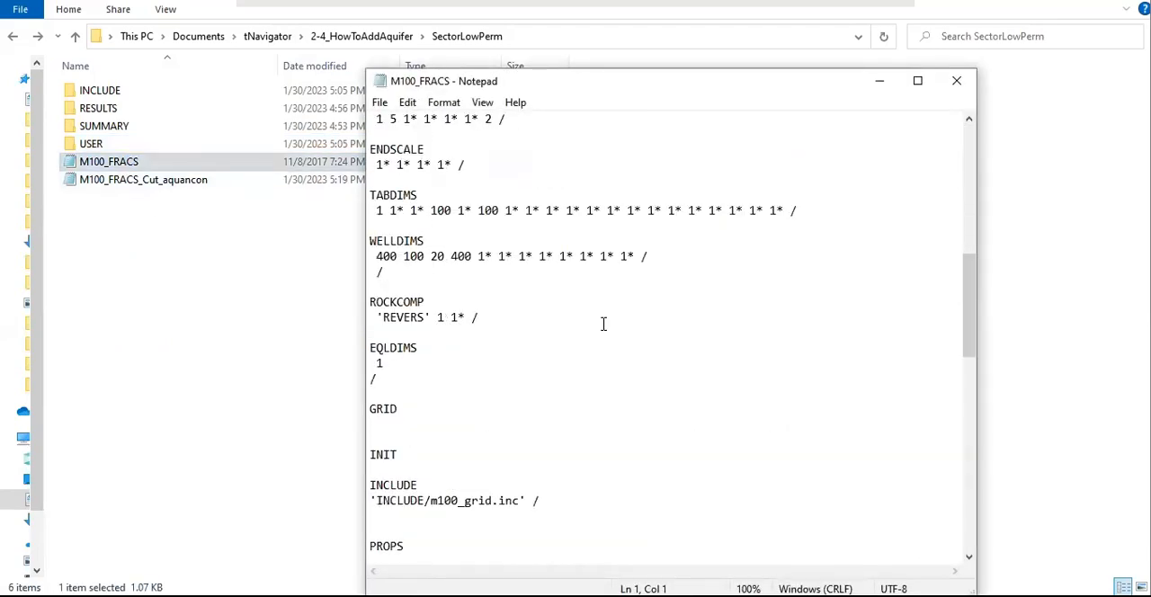
Step: Look through the section keywords and includes of the M100_FRACS data file, and close it
scroll(603, 324, "down", 18)
scroll(623, 331, "up", 6)
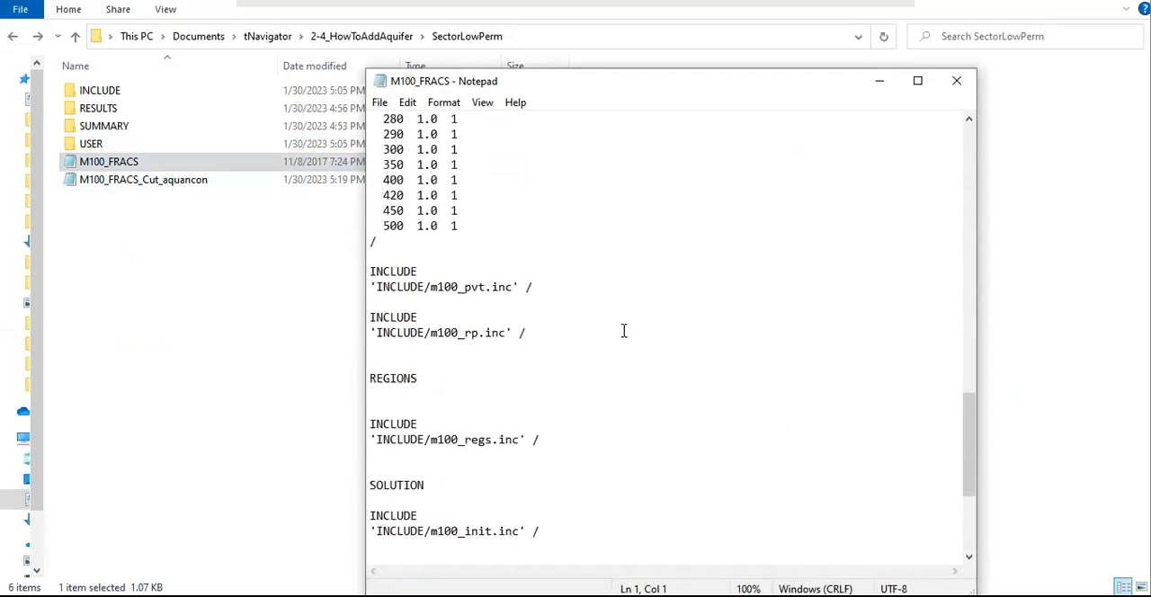
scroll(623, 331, "up", 10)
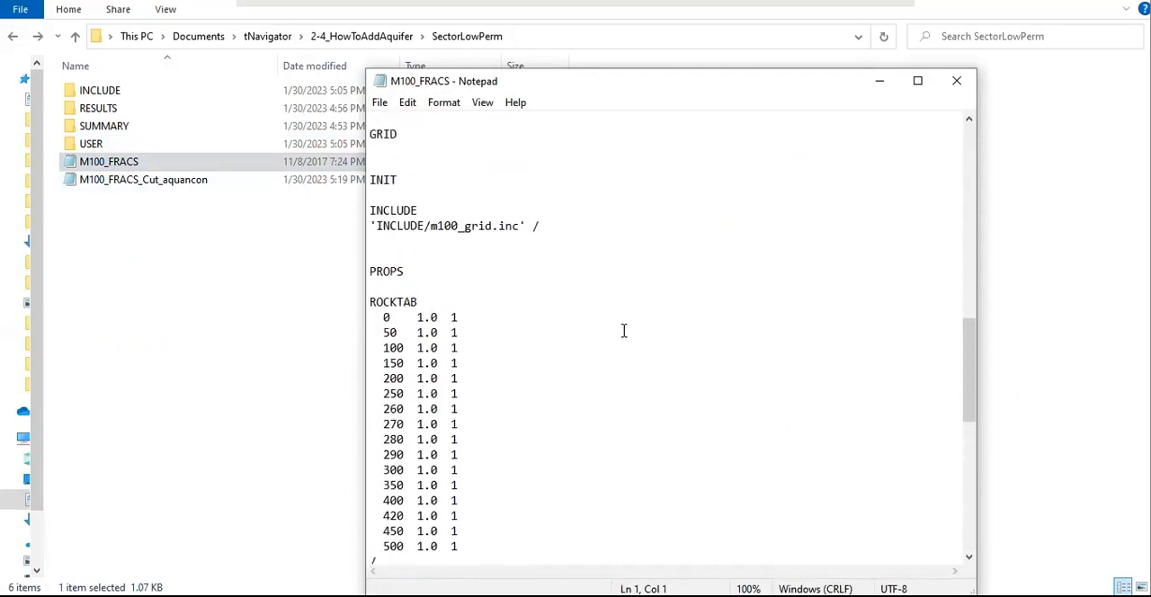
left_click(960, 90)
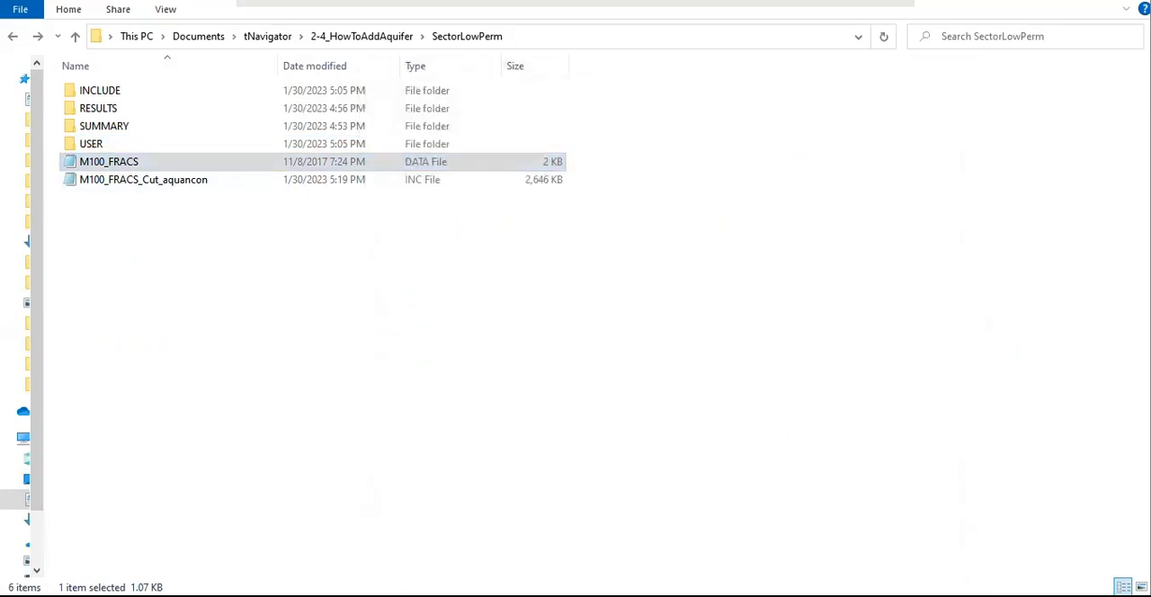
Step: Check the Cut map in tNavigator, and open the exported M100_FRACS_Cut_aquancon file from the SectorLowPerm folder in Notepad
left_click(642, 551)
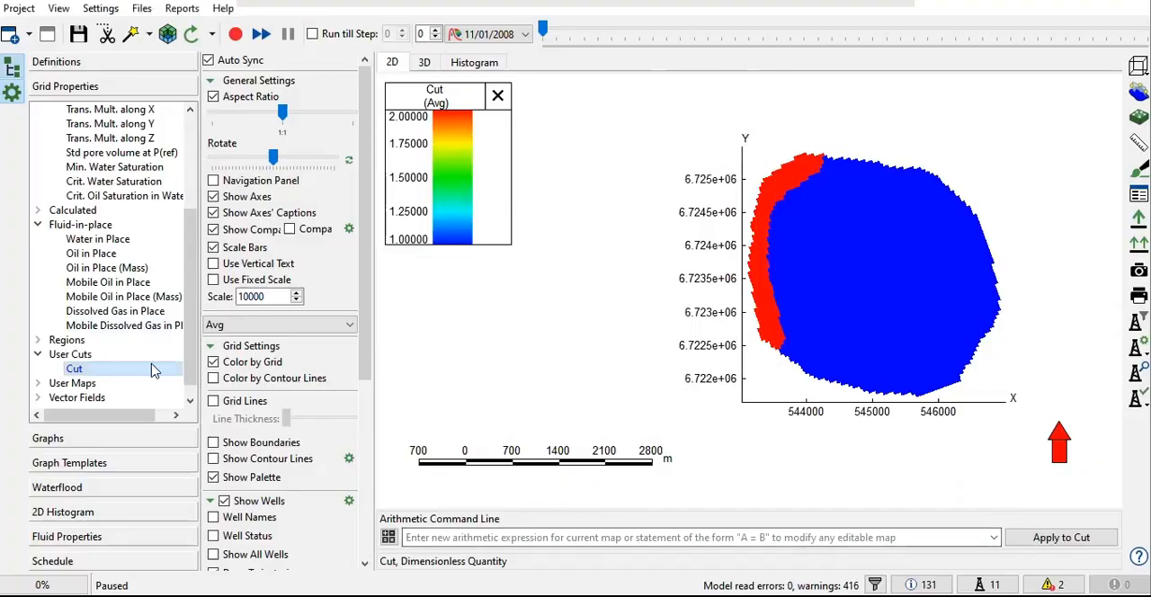
left_click(490, 594)
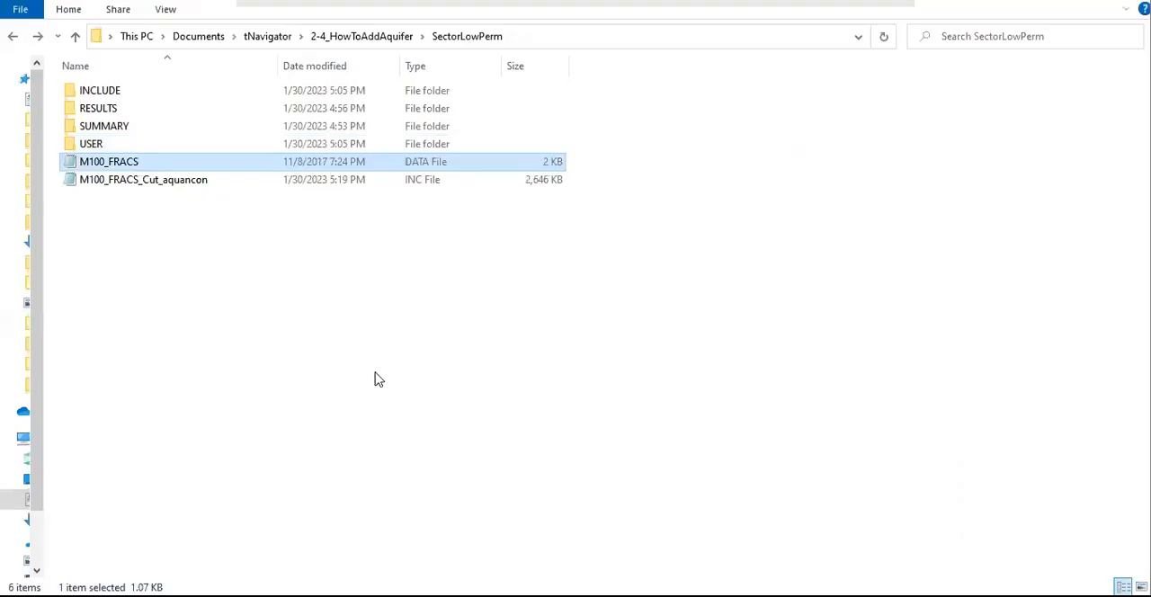
left_click(154, 186)
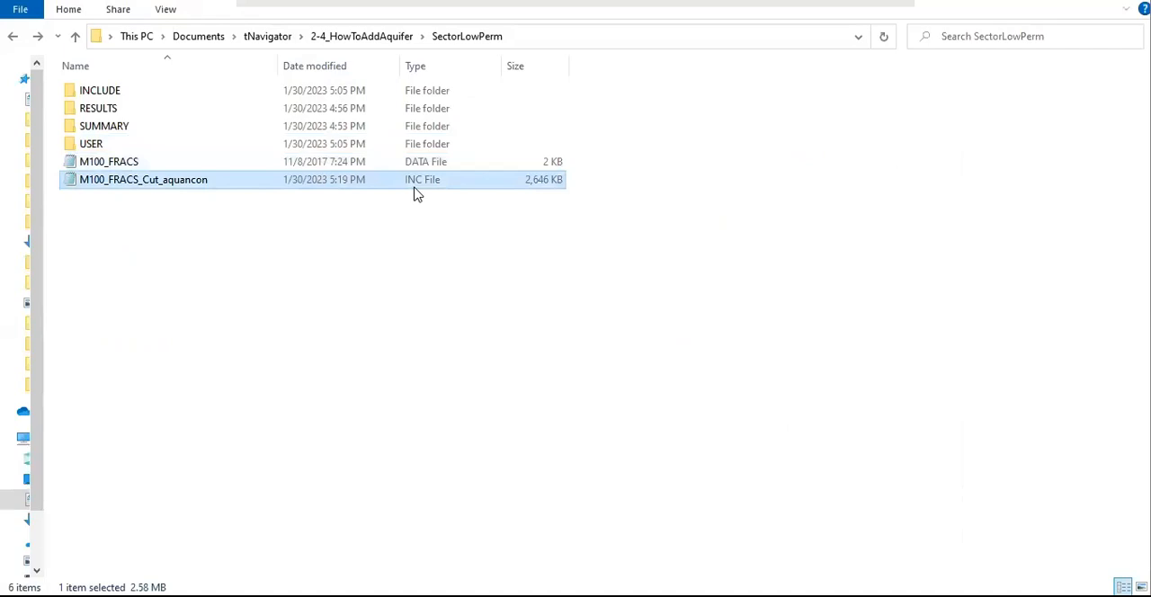
double_click(161, 190)
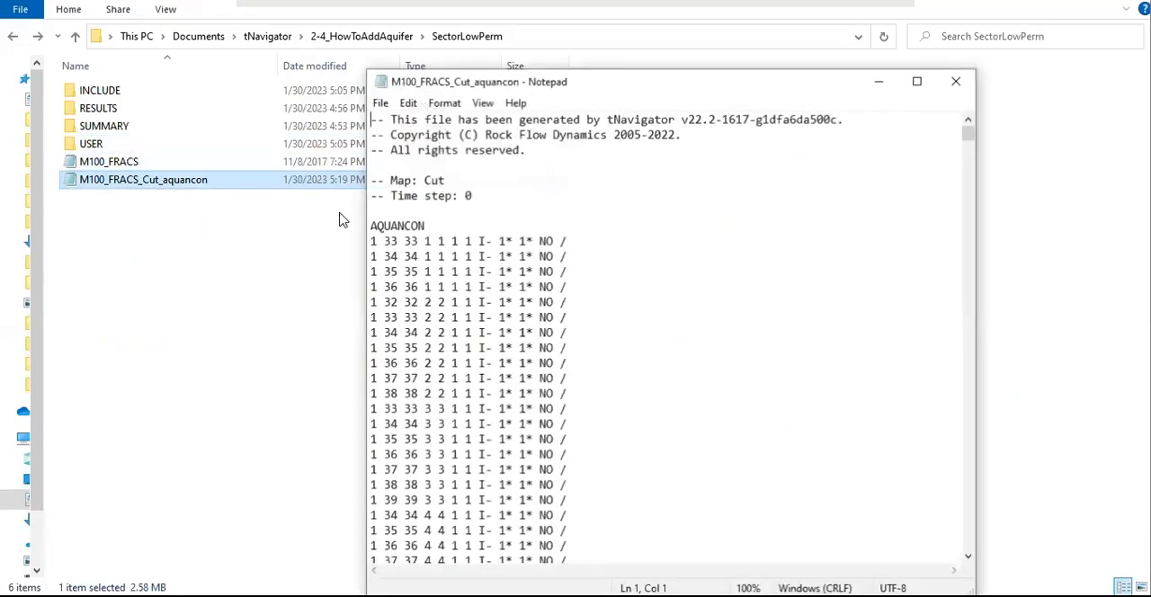
Step: Examine the AQUANCON keyword, its block of connection rows and the aquifer number starting the first row
left_click_drag(426, 226, 397, 225)
scroll(416, 241, "up", 4, "ctrl")
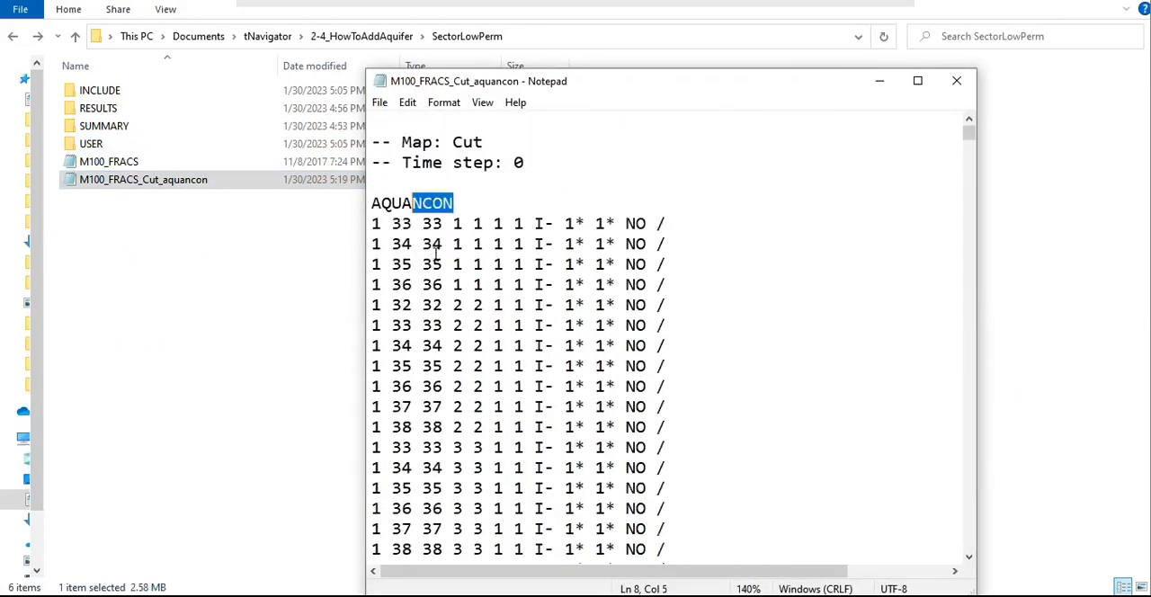
left_click_drag(463, 144, 382, 150)
left_click(423, 144)
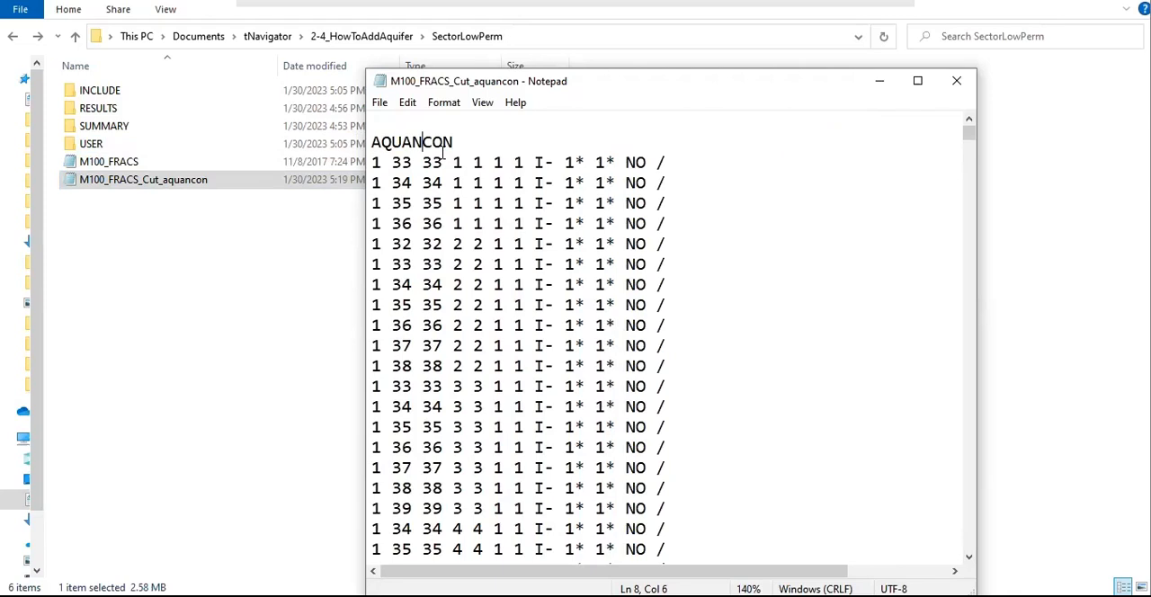
left_click_drag(374, 164, 672, 447)
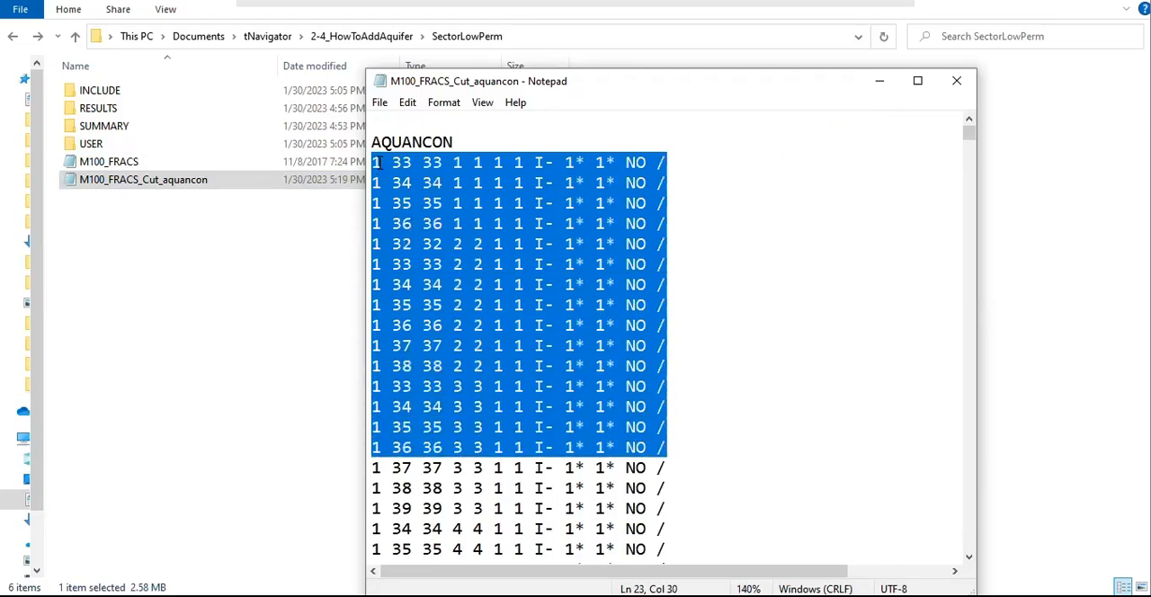
left_click_drag(381, 162, 372, 162)
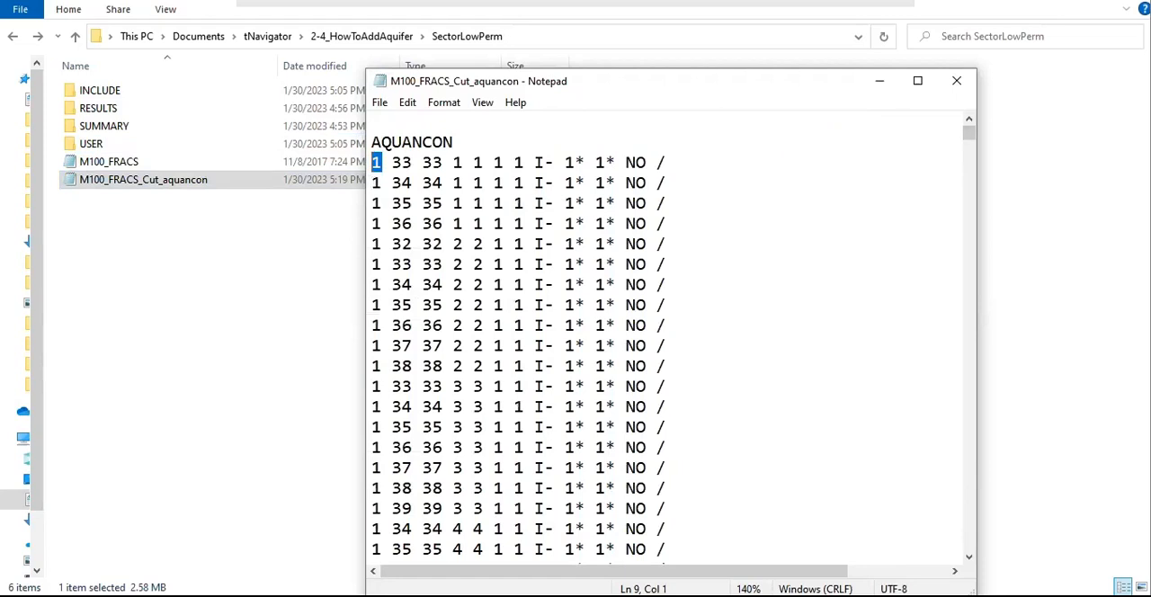
key("alt+Tab")
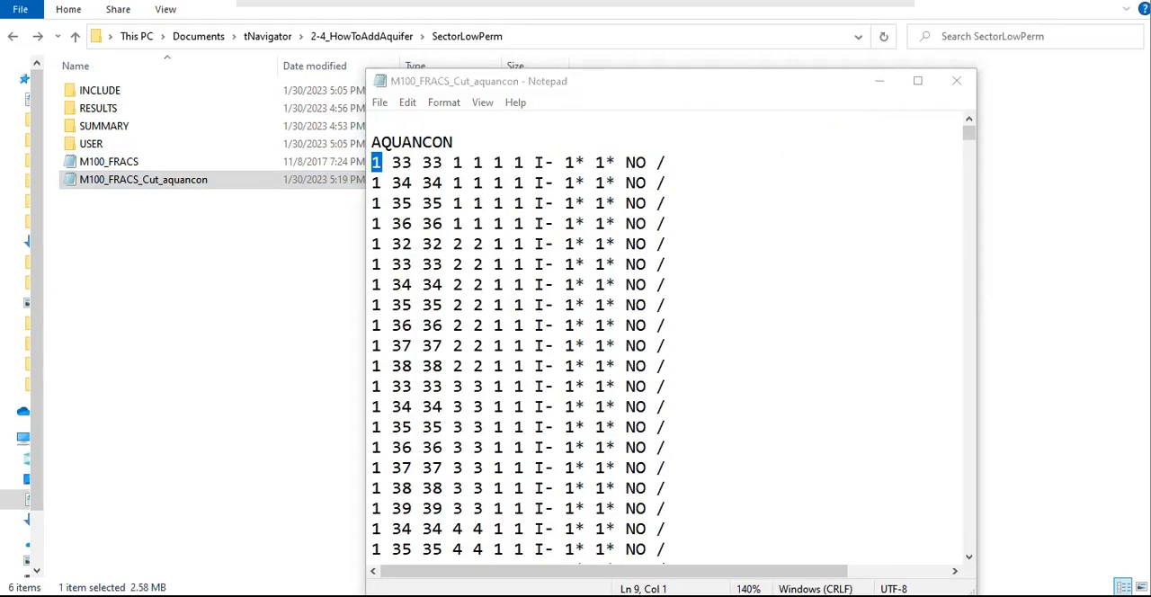
Step: Examine the I and J cell index ranges in the first AQUANCON row
left_click_drag(413, 166, 392, 163)
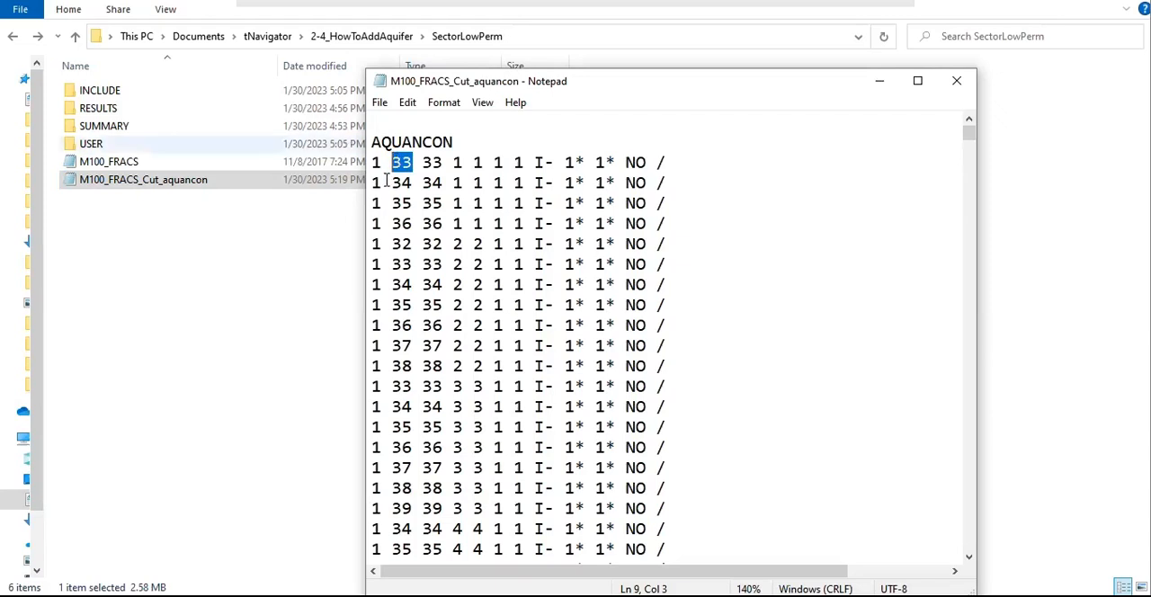
left_click_drag(422, 162, 438, 162)
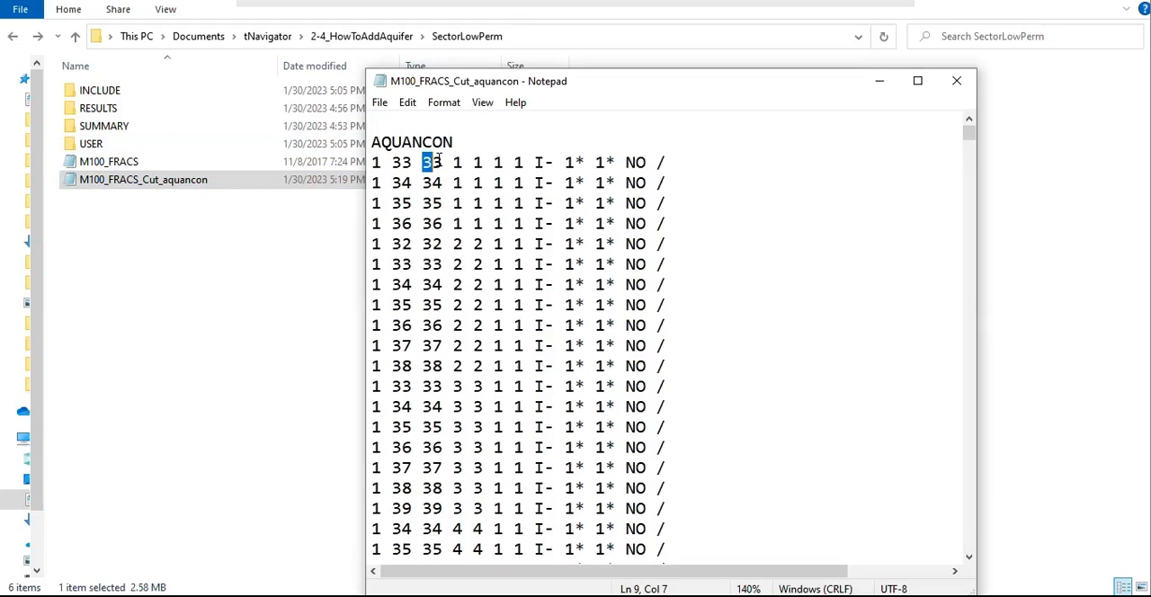
key("shift+Left")
key("shift+Left")
key("shift+Left")
key("shift+Right")
left_click_drag(456, 162, 483, 163)
double_click(455, 166)
left_click_drag(474, 164, 483, 167)
Step: Examine the pair of K layer indices in the first AQUANCON row
left_click(495, 163)
left_click(514, 163, "shift")
key("Left")
key("shift+Left")
key("Right")
key("Right")
key("shift+Right")
Step: Examine the I- face direction in the first row, compare it with the Cut map in tNavigator, and return to the AQUANCON file
left_click_drag(532, 162, 557, 161)
left_click(556, 161)
left_click_drag(536, 161, 548, 163)
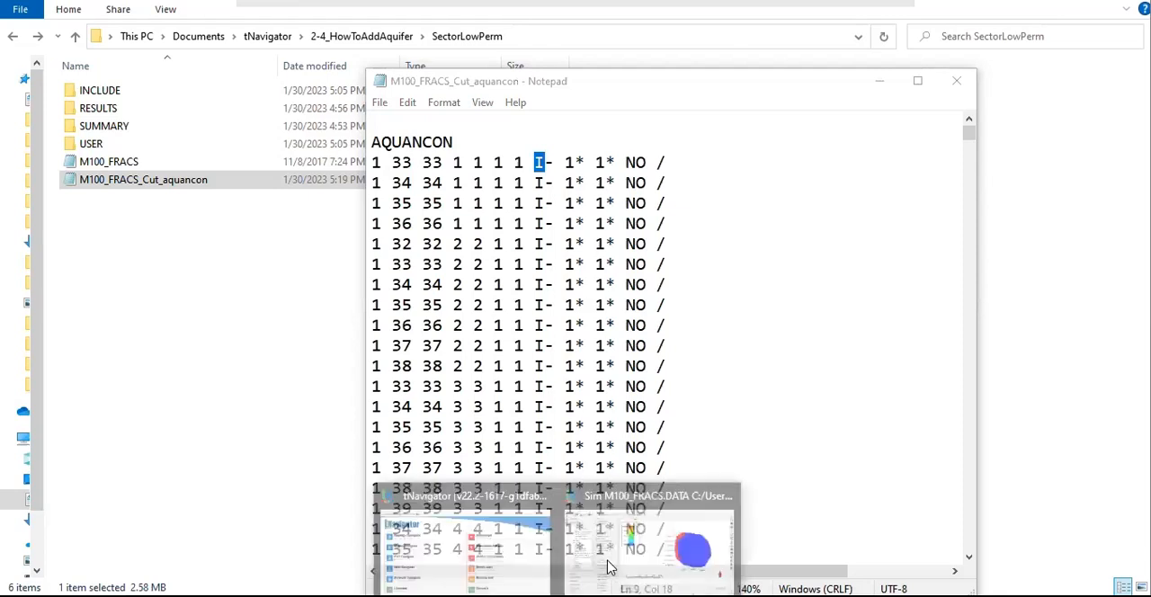
left_click(649, 545)
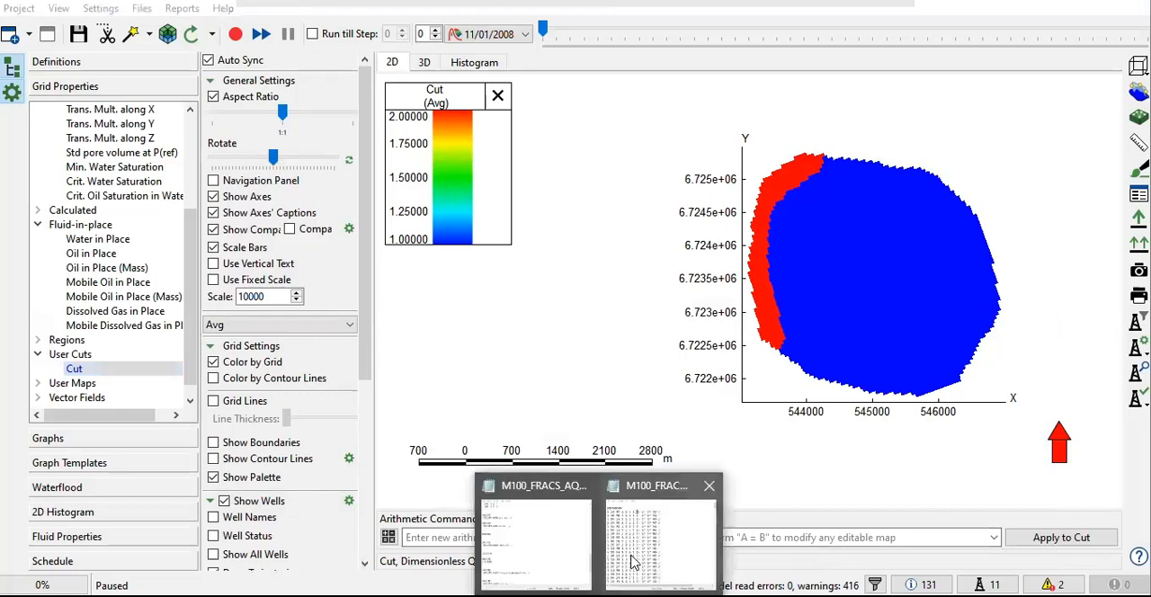
left_click(633, 562)
Step: Review the first row's cell index range and I- face, and compare them with the connection rows further down
left_click_drag(392, 162, 520, 165)
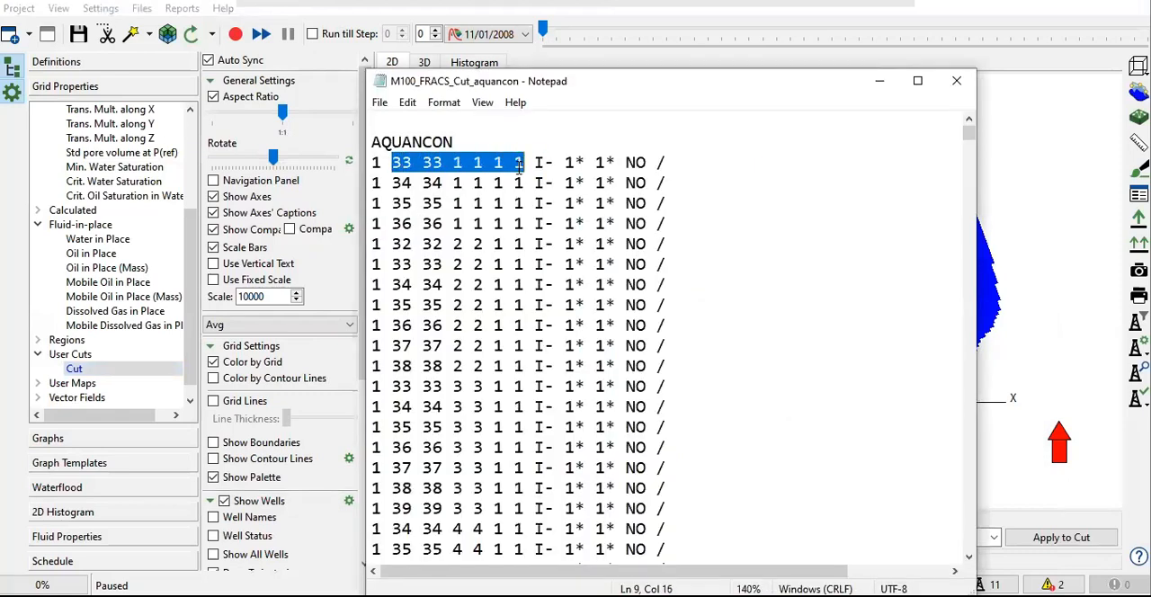
left_click_drag(536, 162, 553, 164)
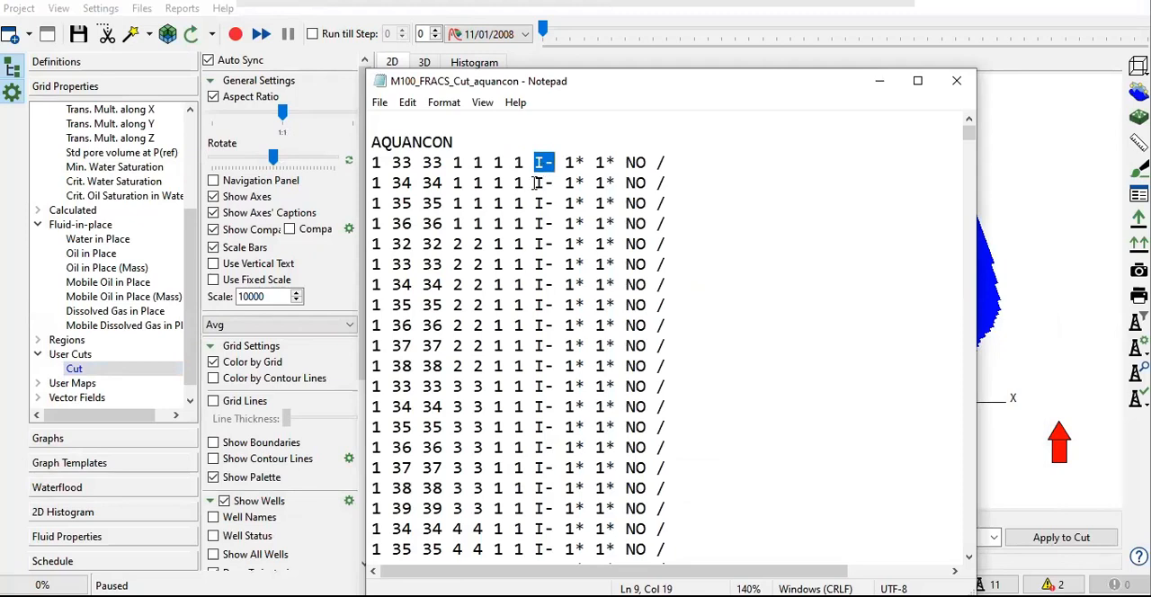
scroll(568, 285, "down", 3)
scroll(569, 285, "down", 18)
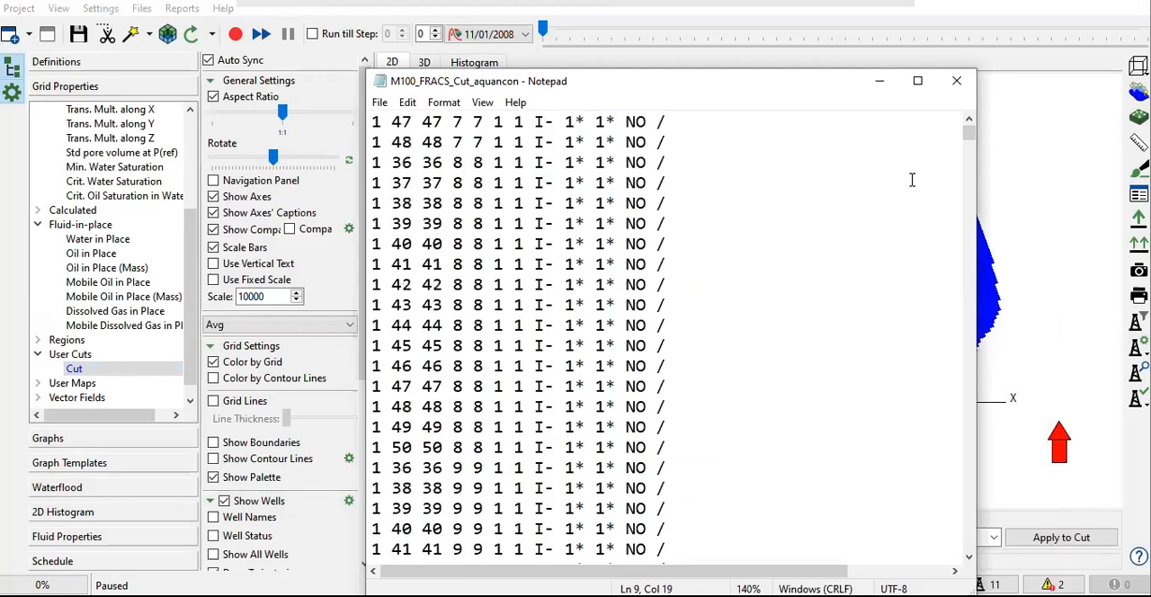
left_click_drag(971, 157, 964, 129)
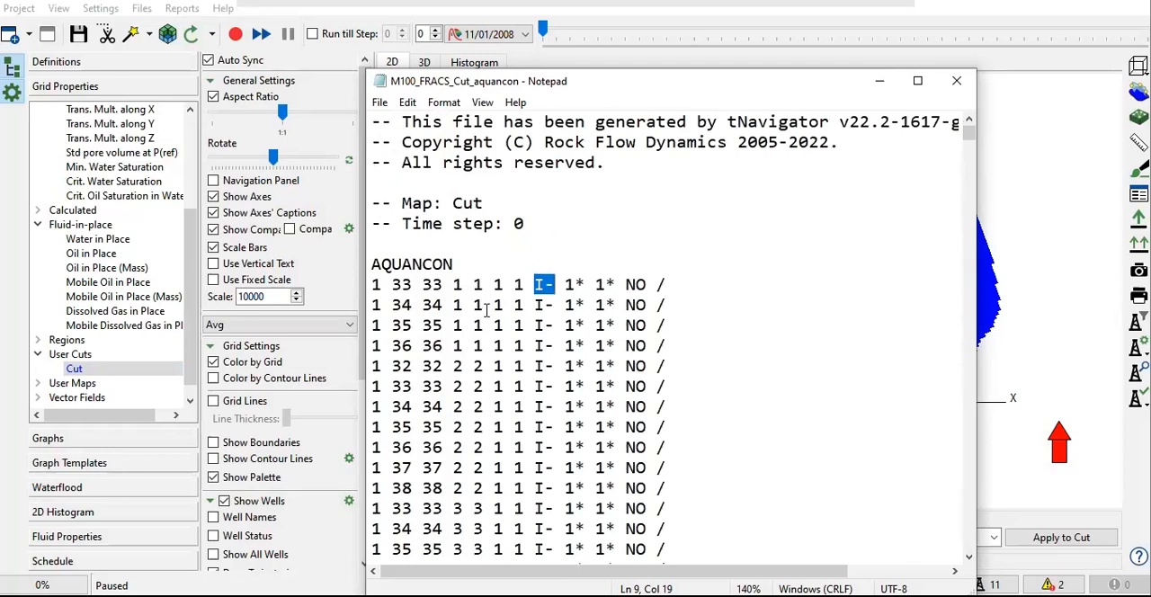
Step: Examine the two defaulted 1* entries and the NO option in the first AQUANCON row
double_click(581, 284)
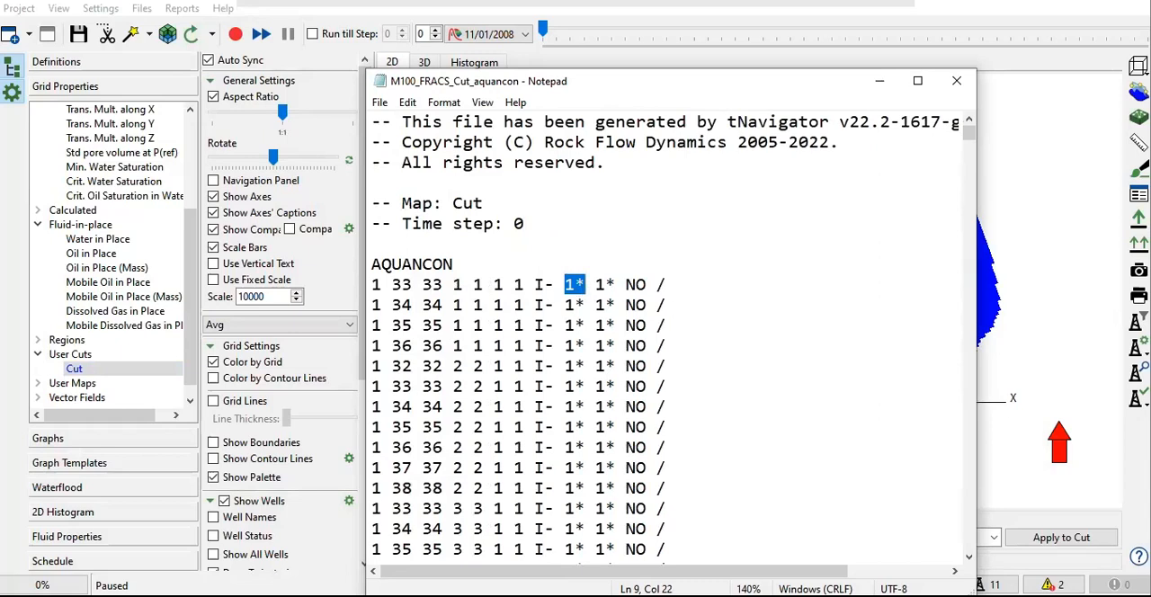
left_click_drag(595, 285, 618, 286)
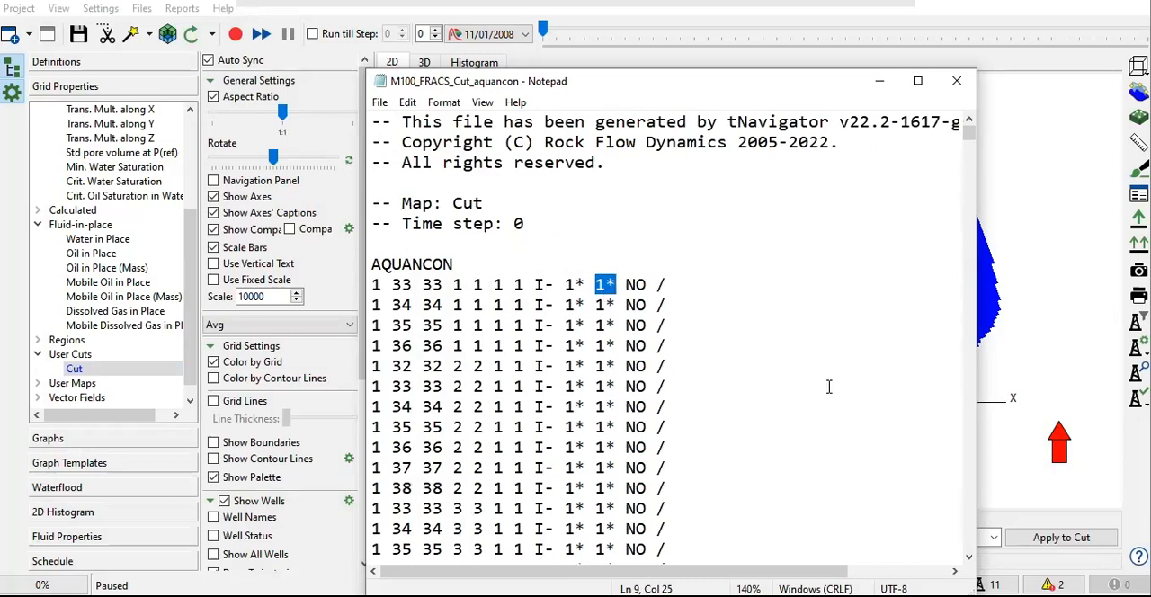
left_click_drag(564, 285, 586, 284)
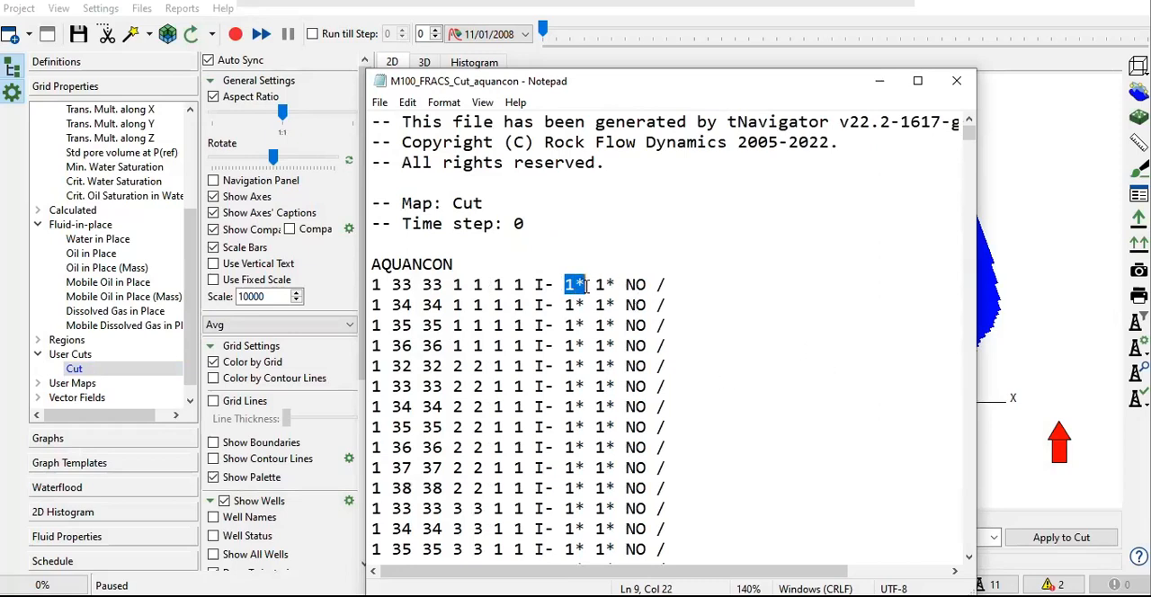
left_click_drag(626, 285, 648, 286)
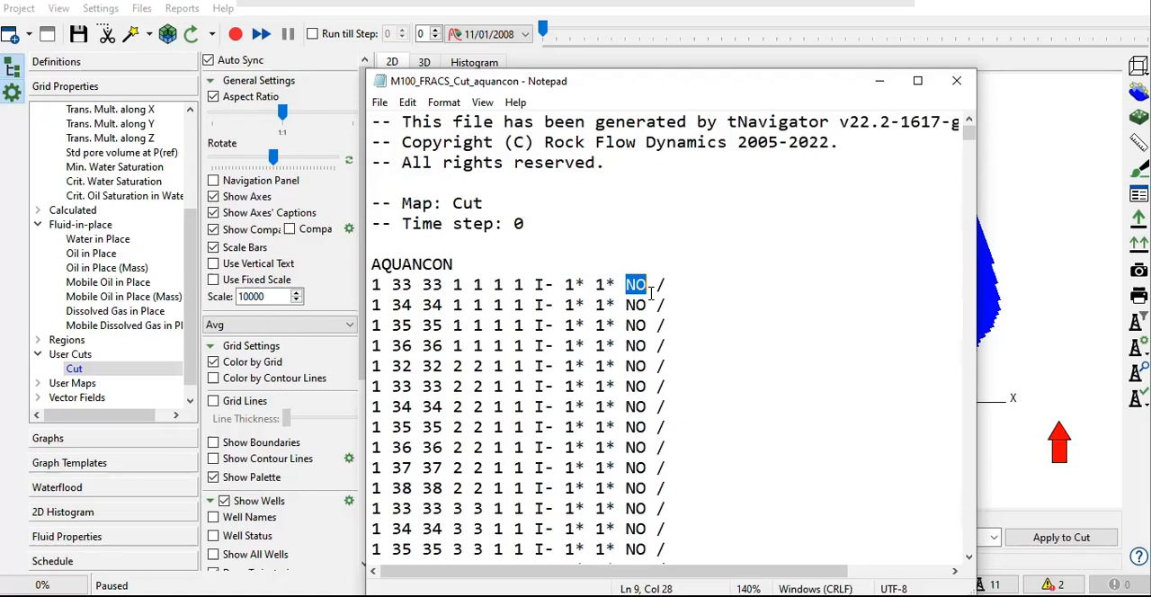
Step: Look through the remaining connection rows far down the AQUANCON file
scroll(659, 369, "down", 8)
scroll(659, 369, "down", 11)
left_click_drag(968, 142, 962, 471)
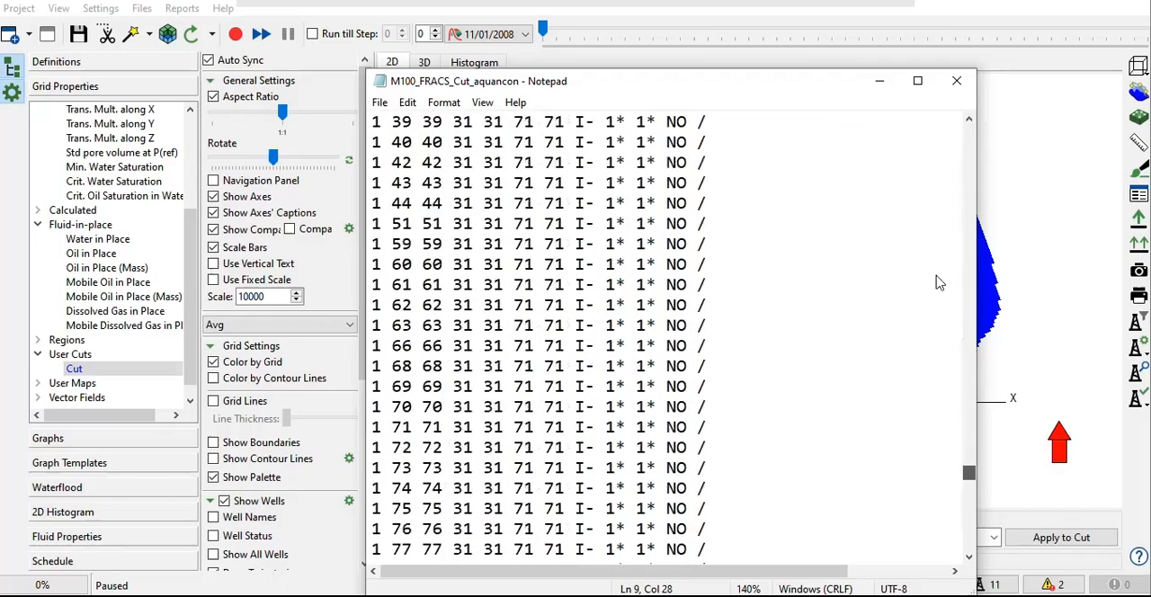